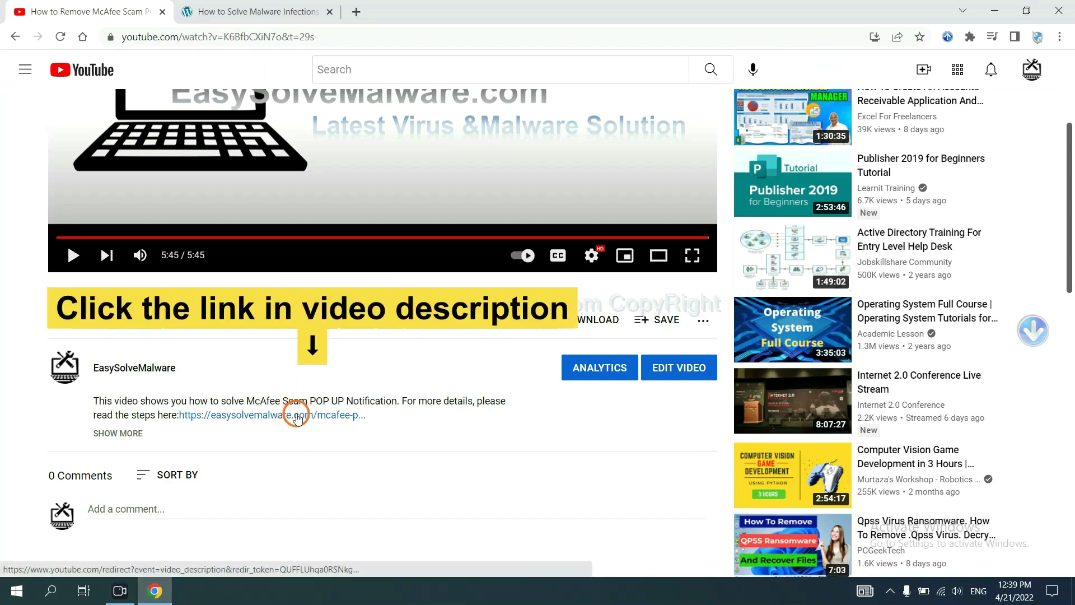
# Step: From the easysolvemalware.com guide, download the SpyHunter for Windows installer and run it
pyautogui.click(296, 416)
pyautogui.scroll(-3, 663, 122)
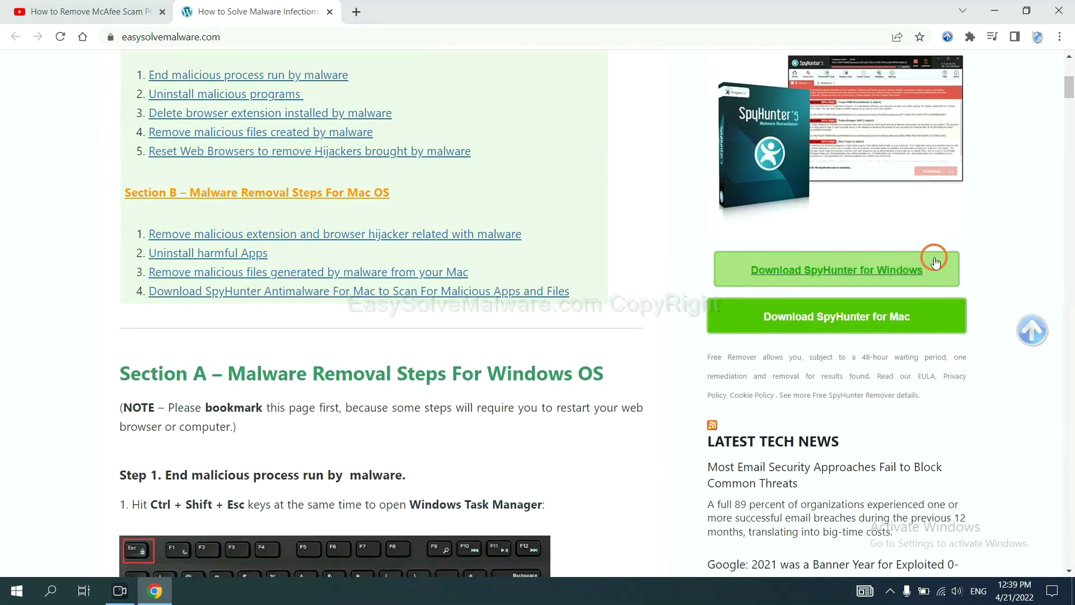
pyautogui.click(912, 268)
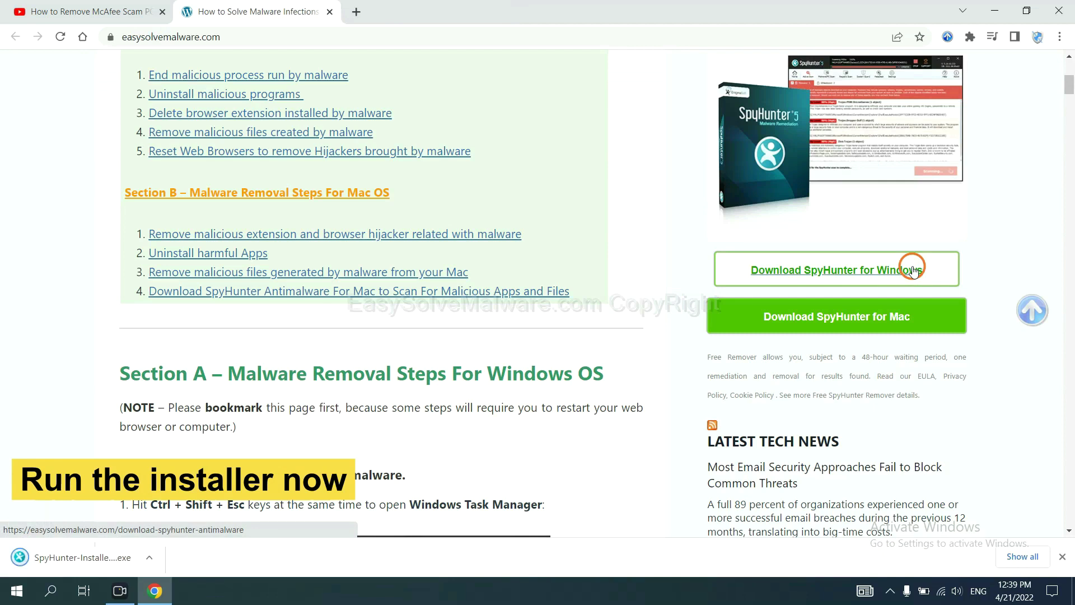
pyautogui.click(70, 560)
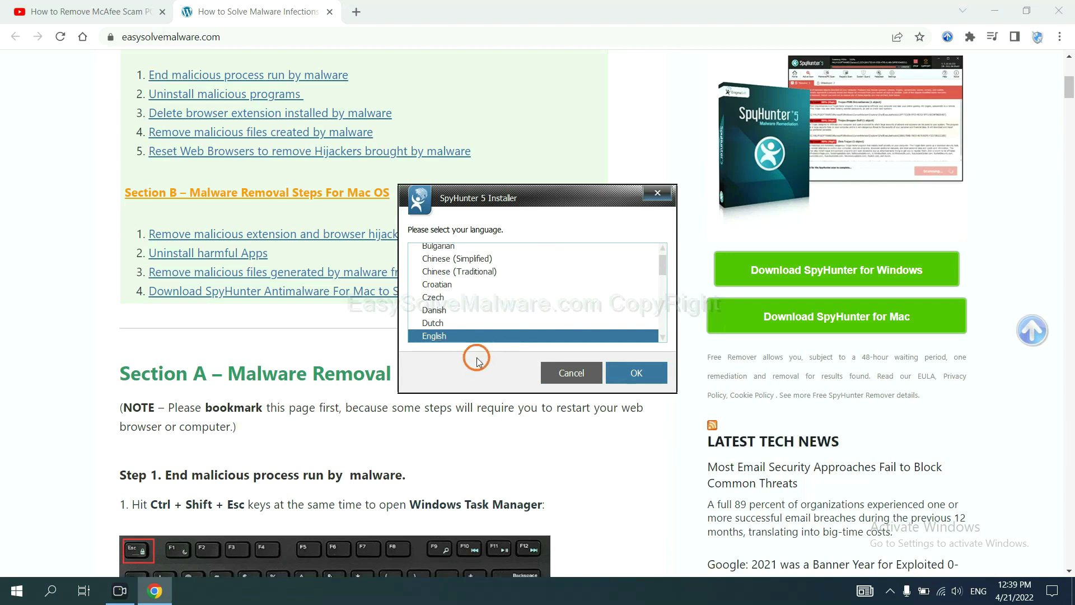
# Step: Install SpyHunter 5 in English, accepting the licence agreement, and finish setup to launch it
pyautogui.click(620, 367)
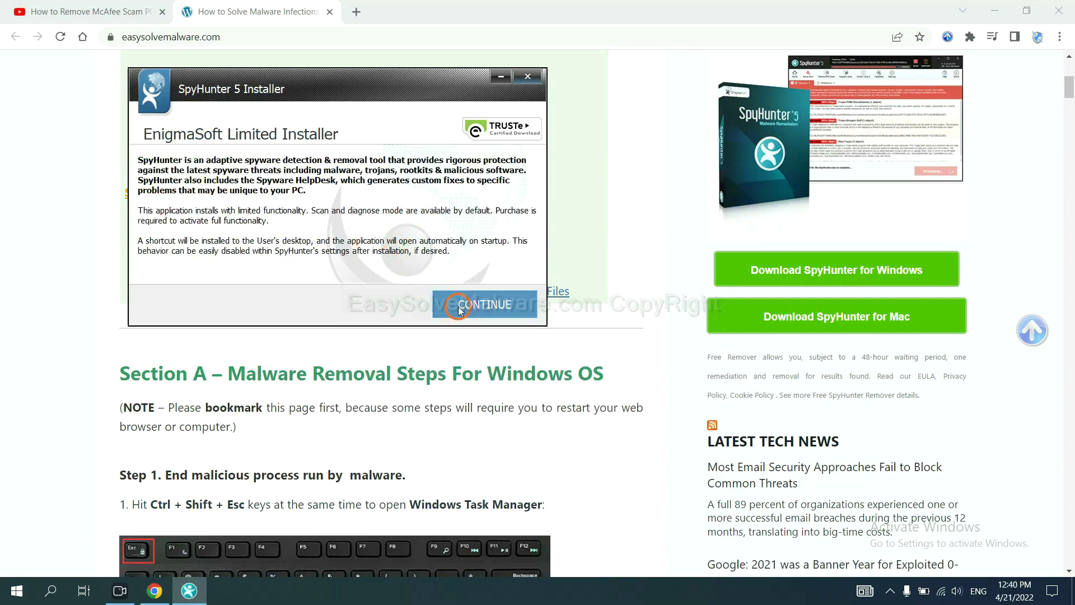
pyautogui.click(480, 304)
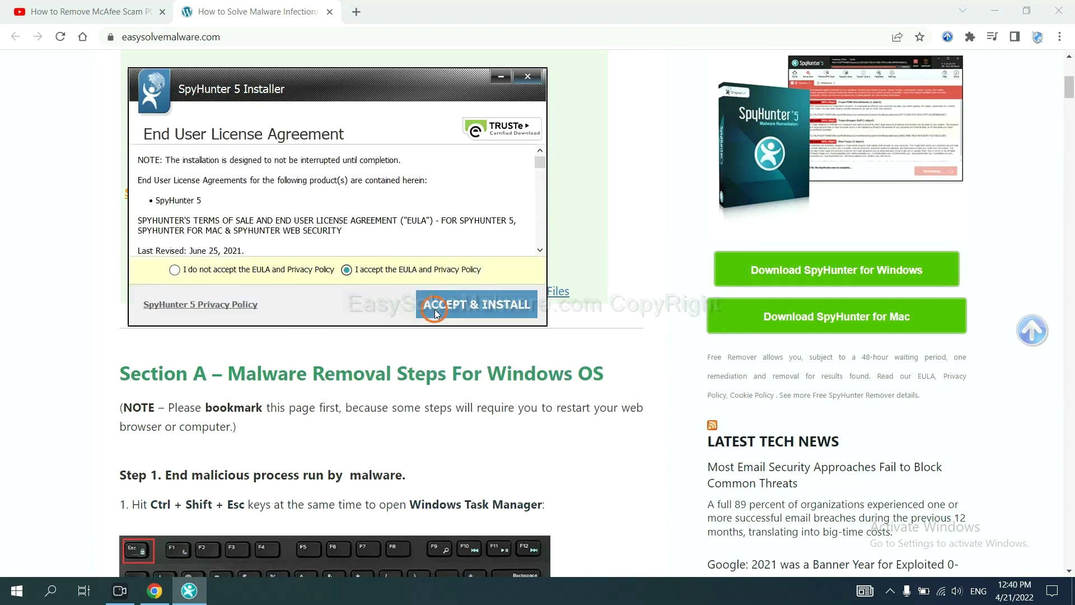
pyautogui.click(436, 311)
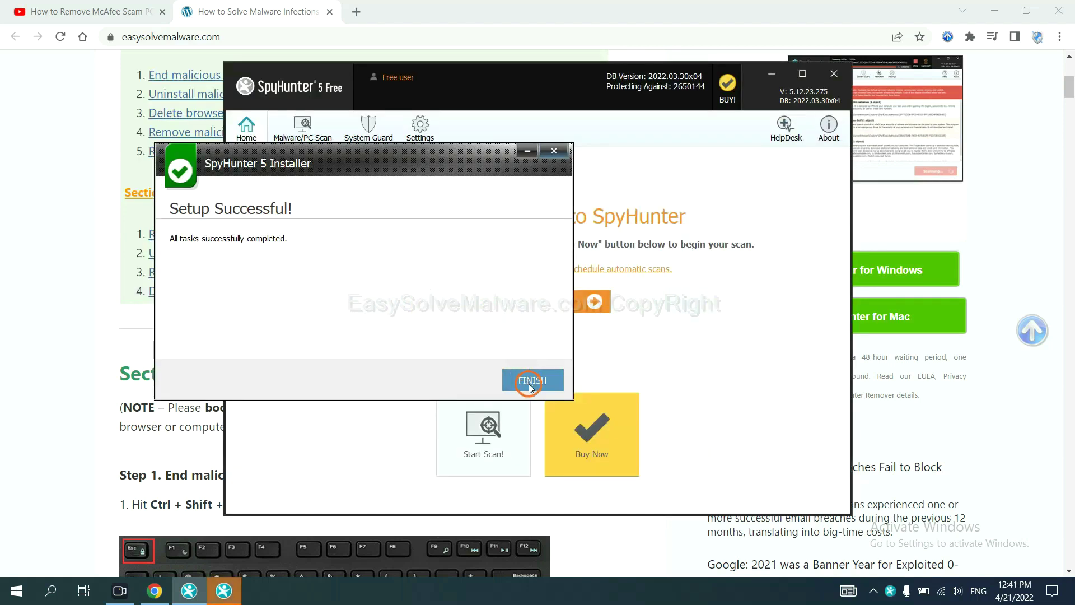
pyautogui.click(529, 380)
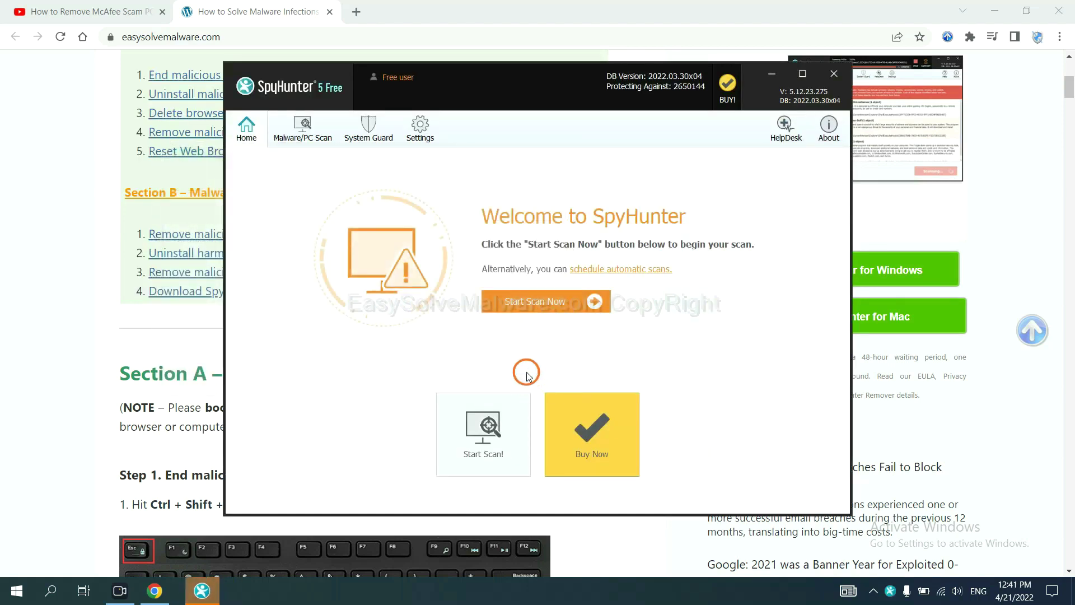
# Step: Scan the PC with SpyHunter 5 and continue past the remove360.bat unknown-object result
pyautogui.click(529, 304)
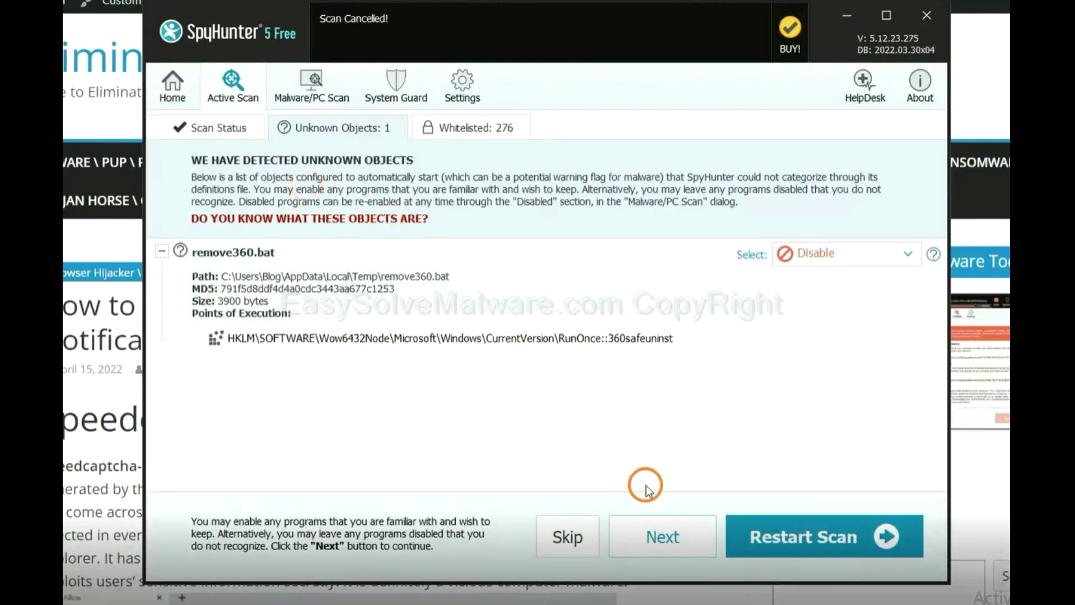
pyautogui.click(661, 539)
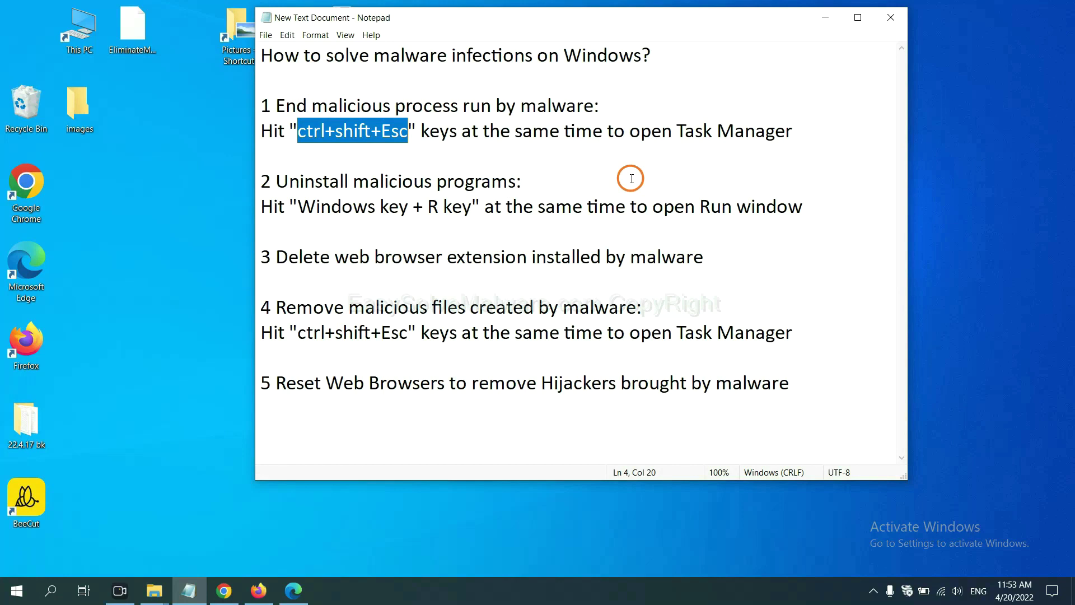
pyautogui.click(382, 134)
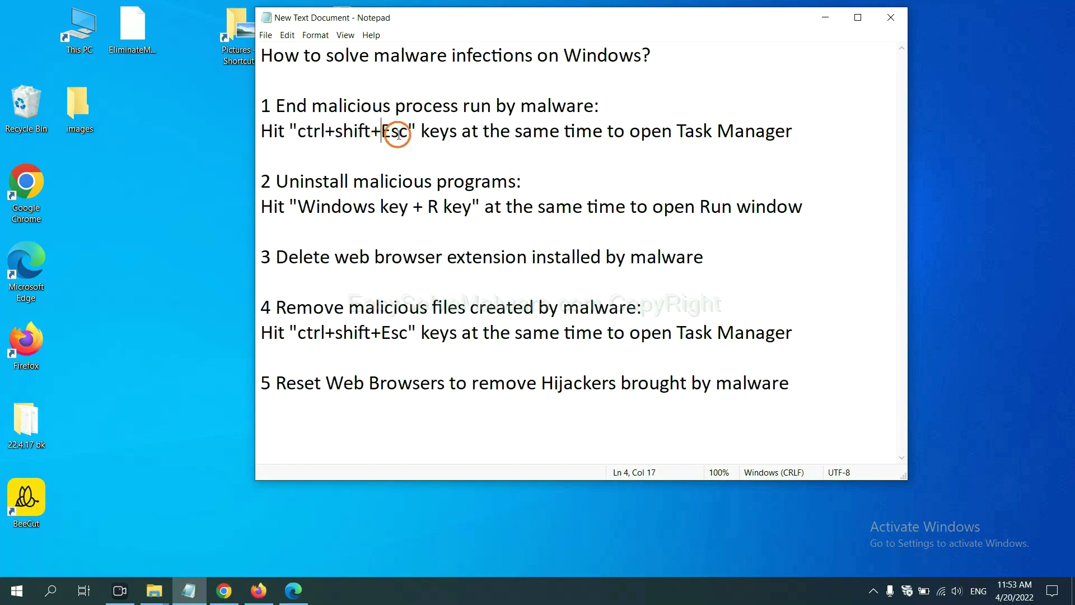
pyautogui.moveTo(408, 134); pyautogui.dragTo(301, 134)
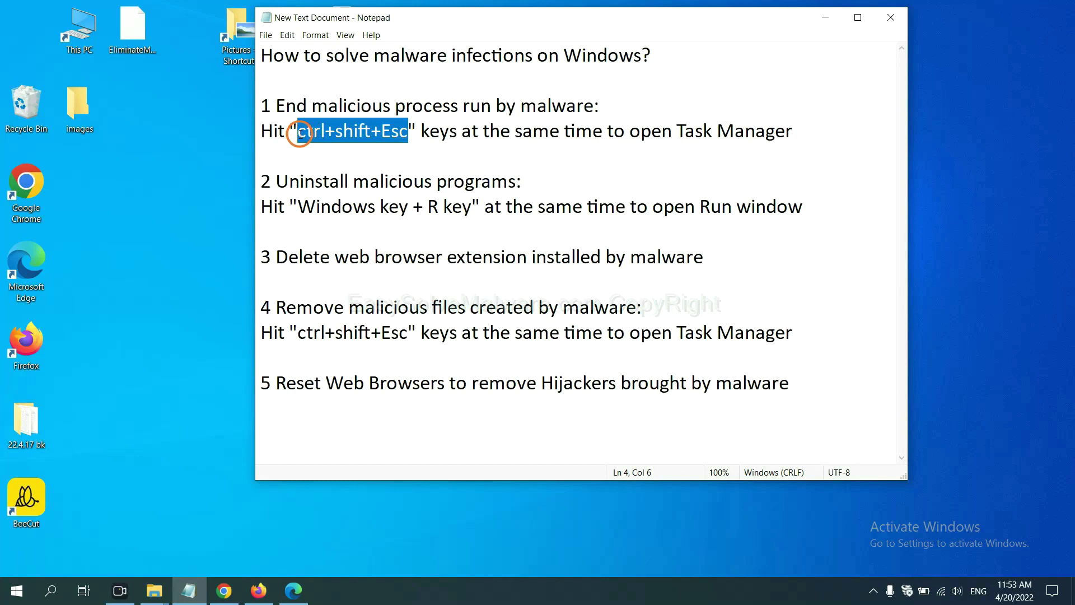
pyautogui.hotkey('ctrl', 'shift', 'Escape')
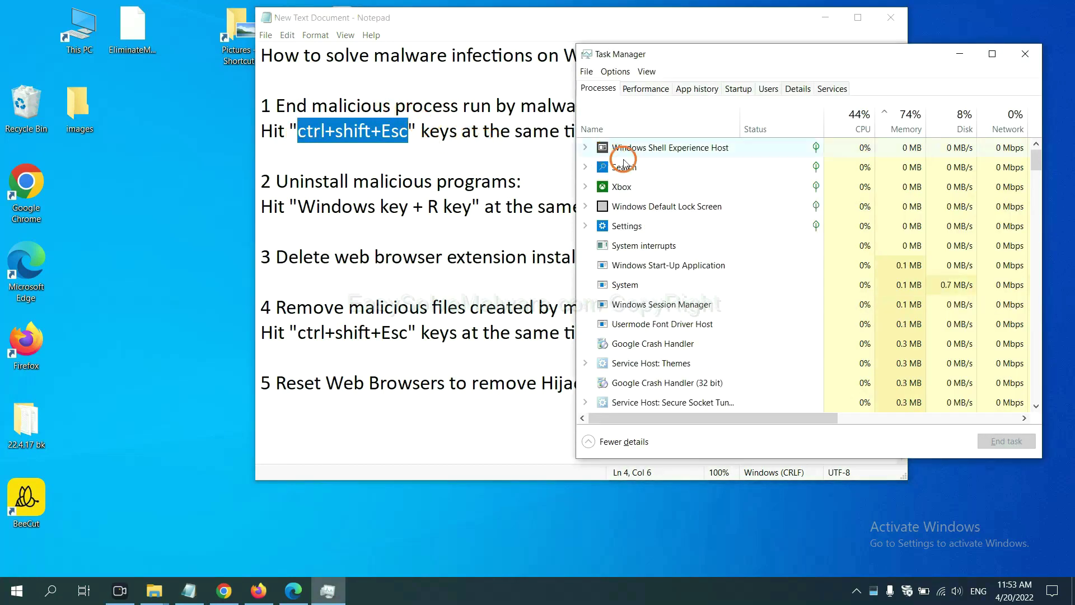
pyautogui.click(718, 284)
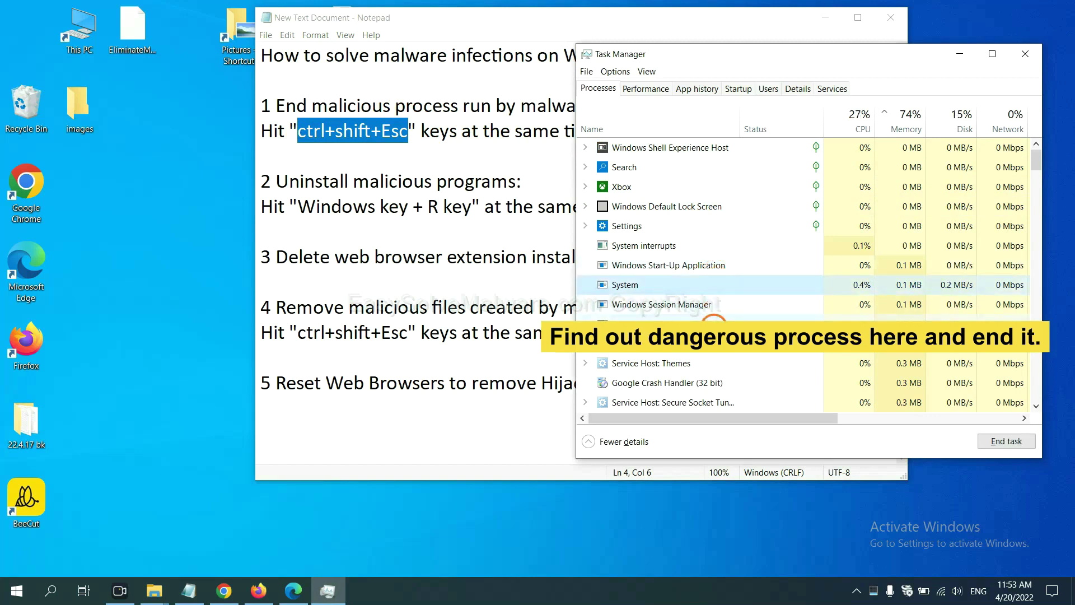
pyautogui.click(713, 322)
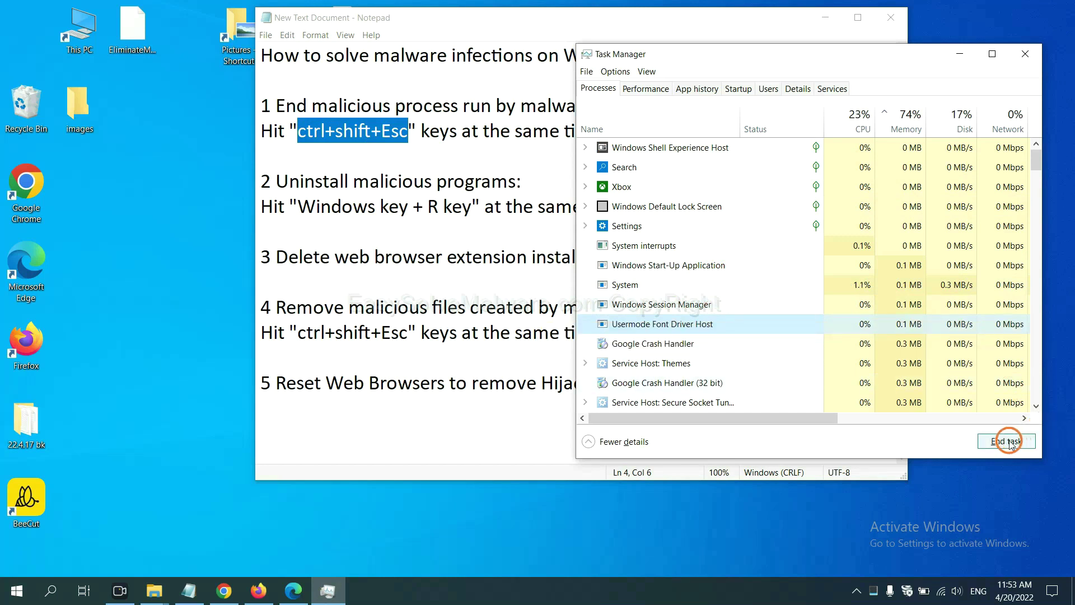
pyautogui.click(1020, 55)
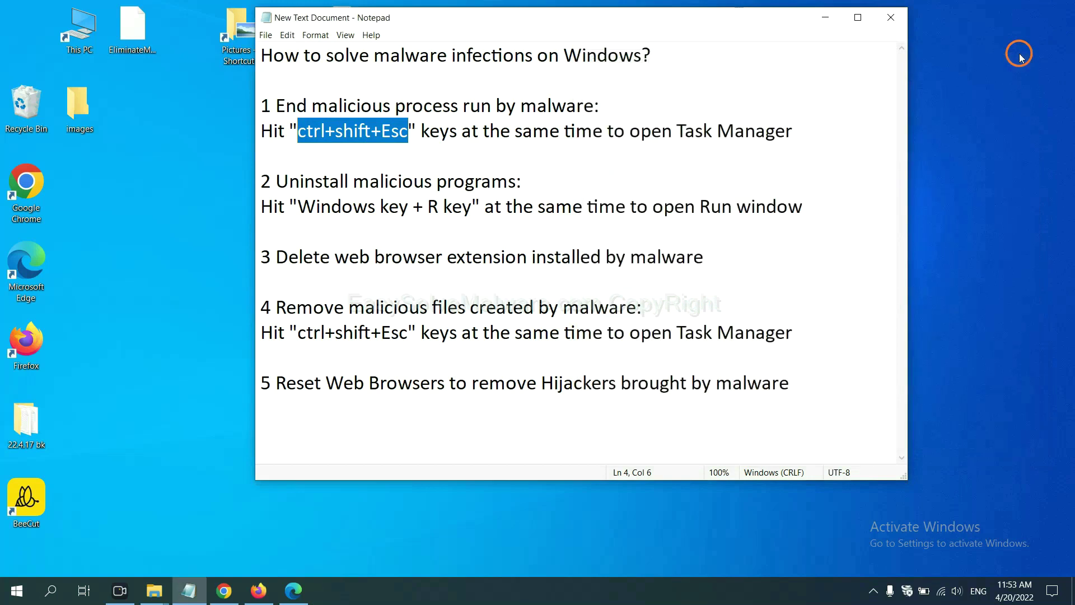
# Step: Following step 2 of the notes, run 'control panel' from the Run dialog to open Control Panel
pyautogui.click(667, 193)
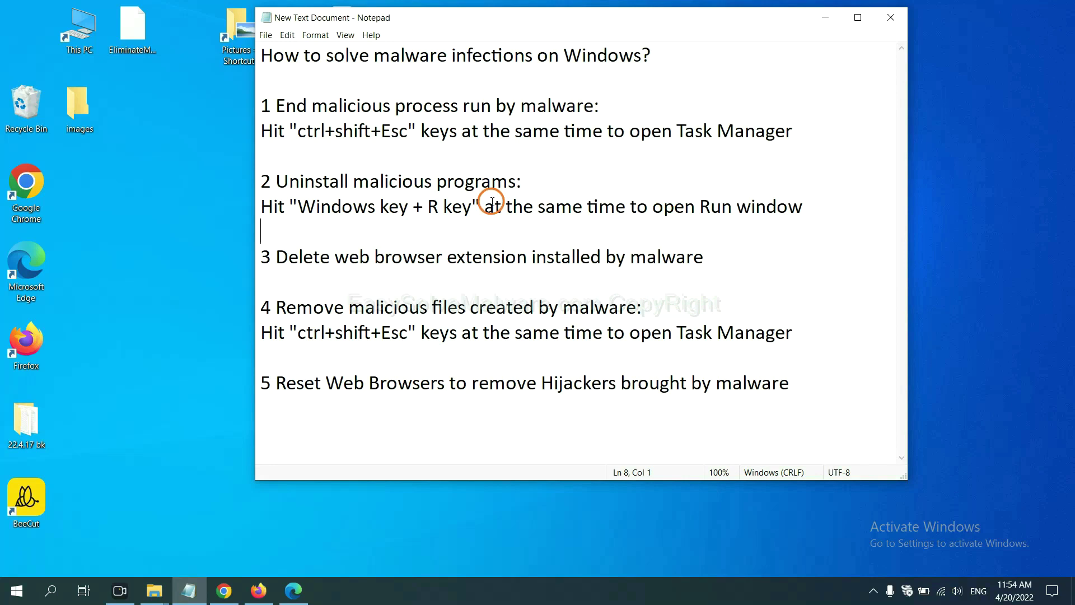
pyautogui.moveTo(297, 210); pyautogui.dragTo(468, 218)
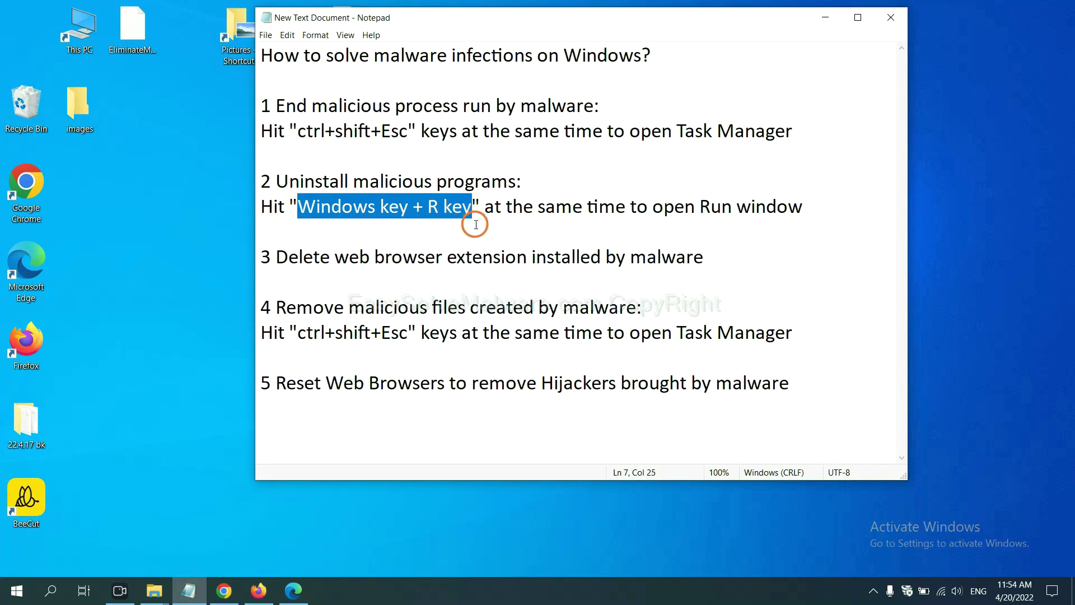
pyautogui.press('super+r')
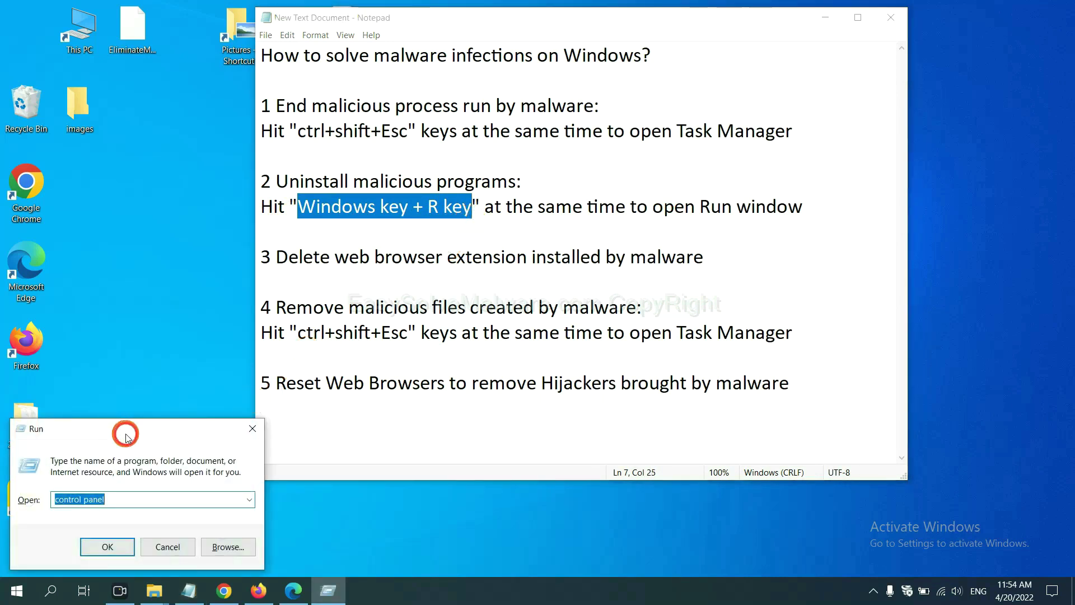
pyautogui.moveTo(125, 437); pyautogui.dragTo(825, 187)
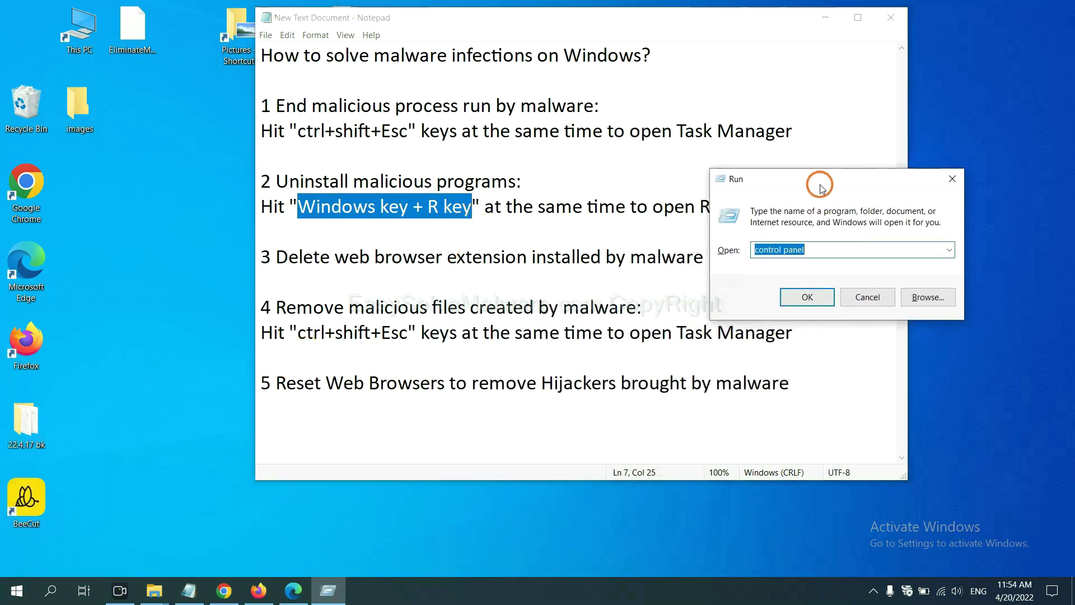
pyautogui.click(827, 249)
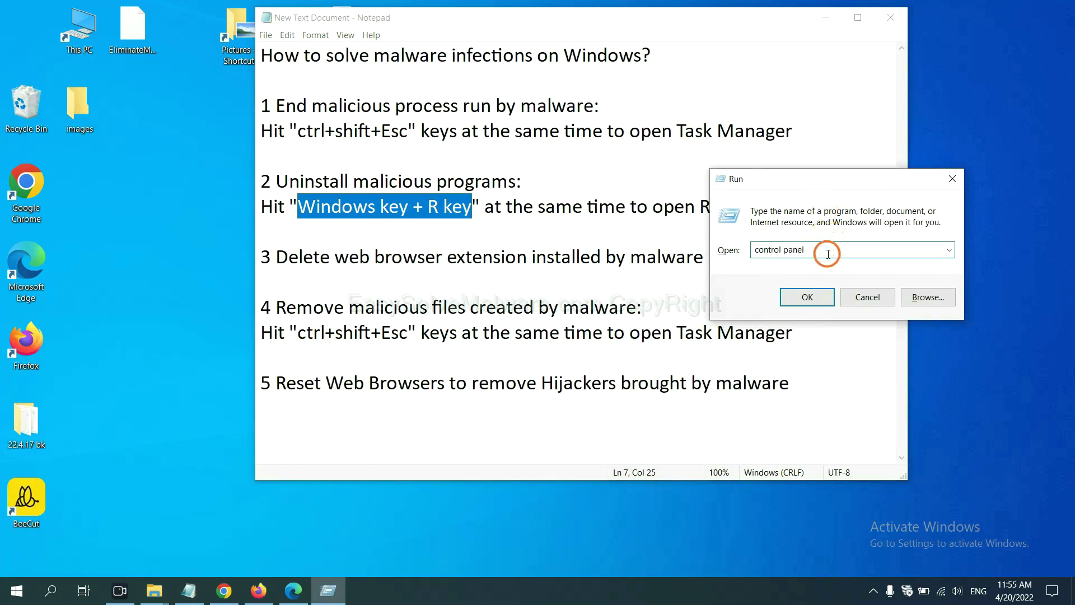
pyautogui.doubleClick(766, 249)
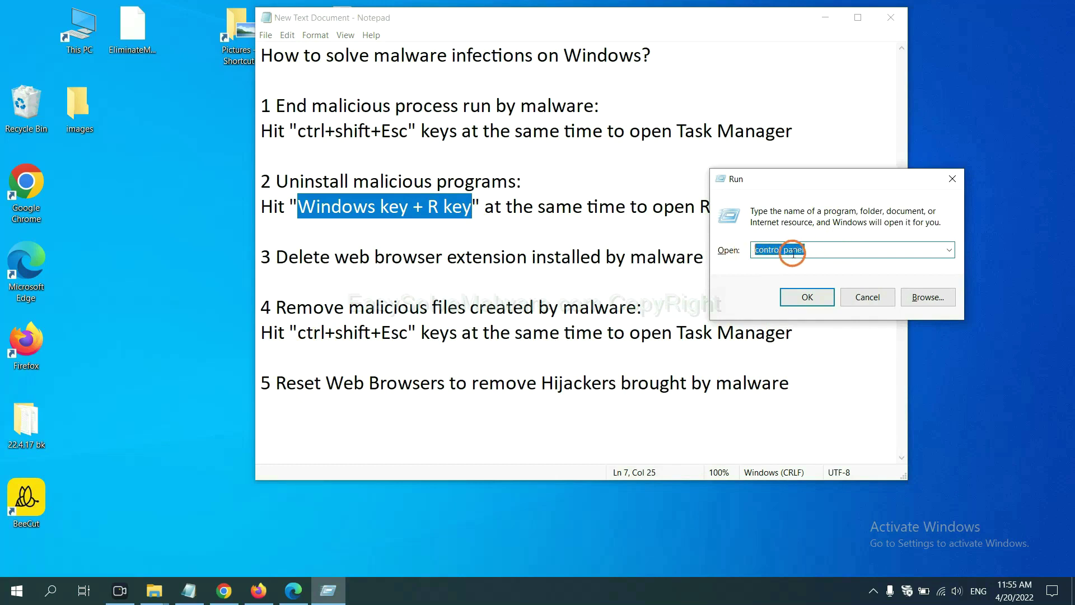
pyautogui.click(808, 307)
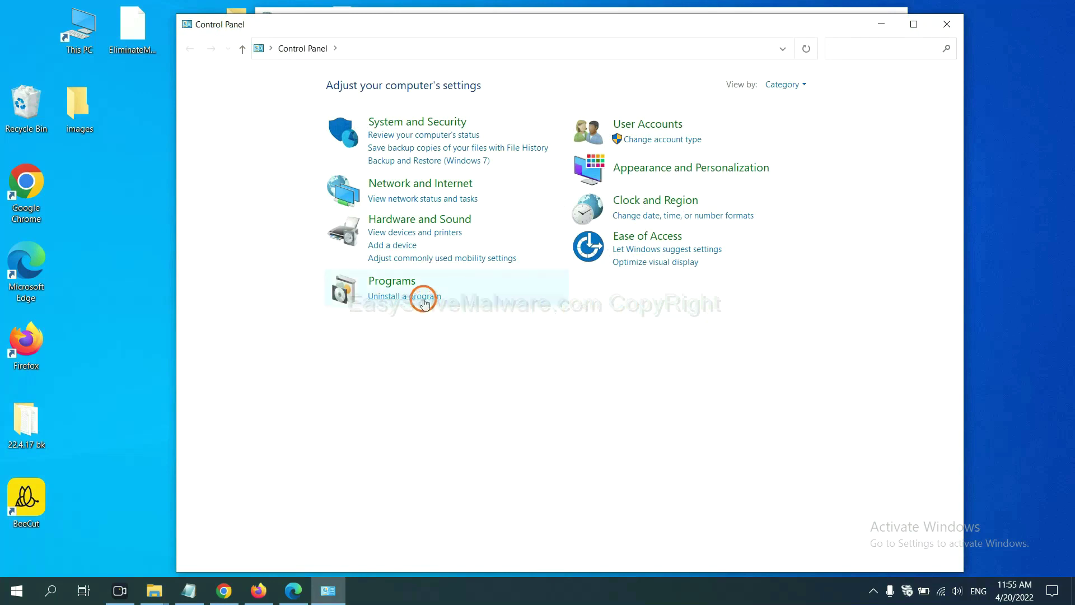
# Step: Open Programs and Features, select Xiph.Org Open Codecs, then close the installed programs list
pyautogui.click(423, 297)
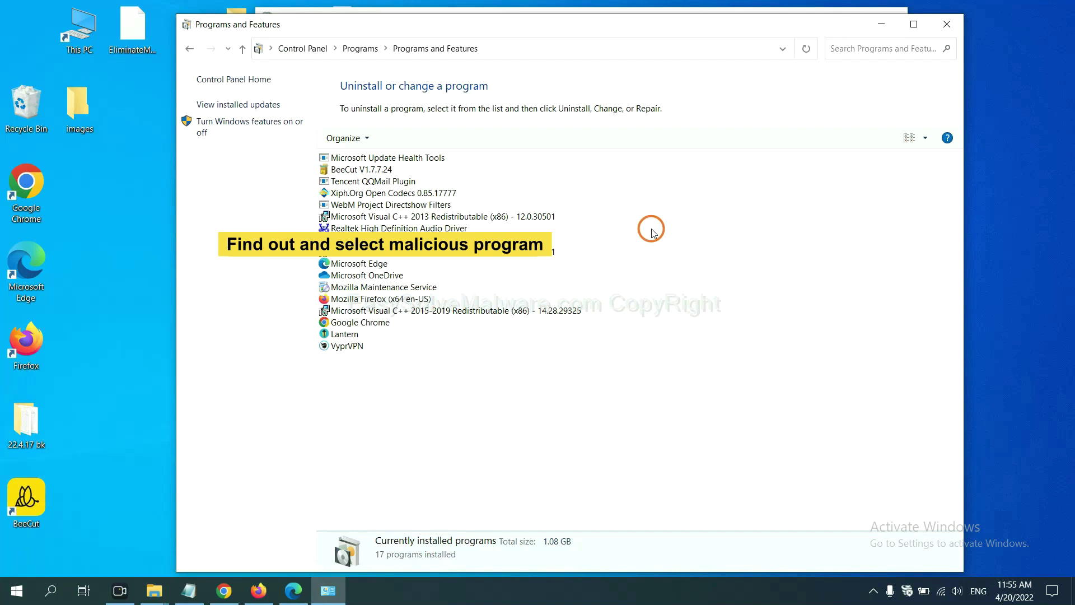
pyautogui.click(421, 193)
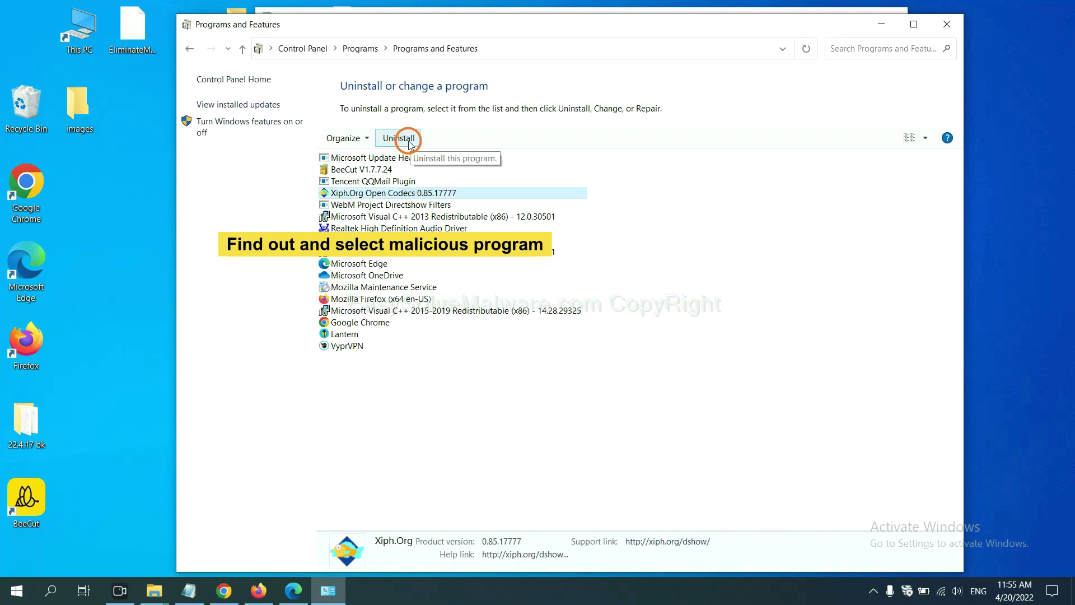
pyautogui.click(949, 25)
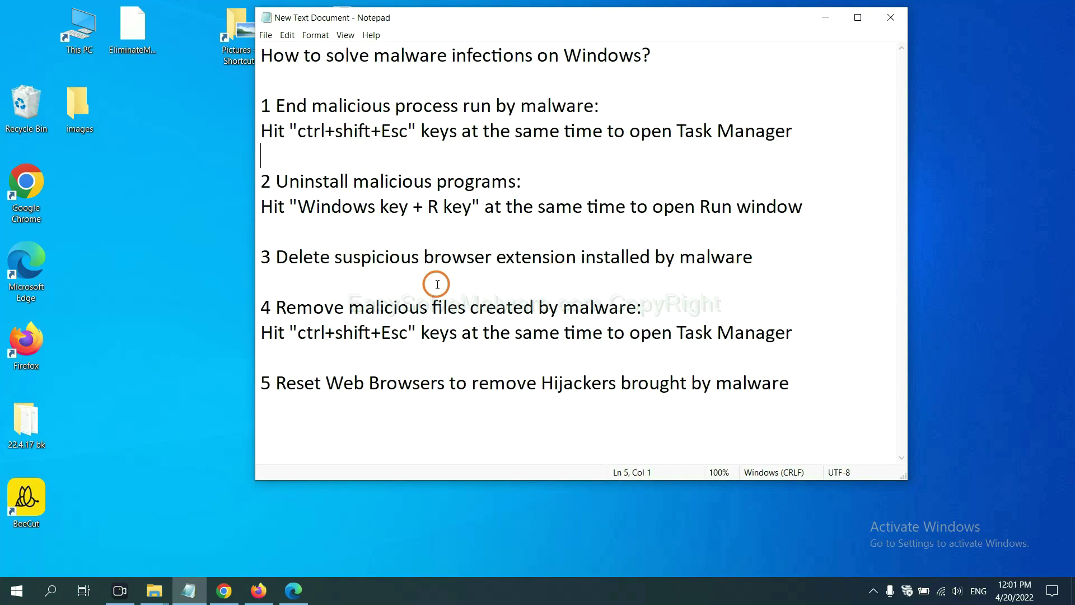
# Step: Open Chrome's Extensions page through More tools to review the Scroll To Top extension
pyautogui.click(224, 590)
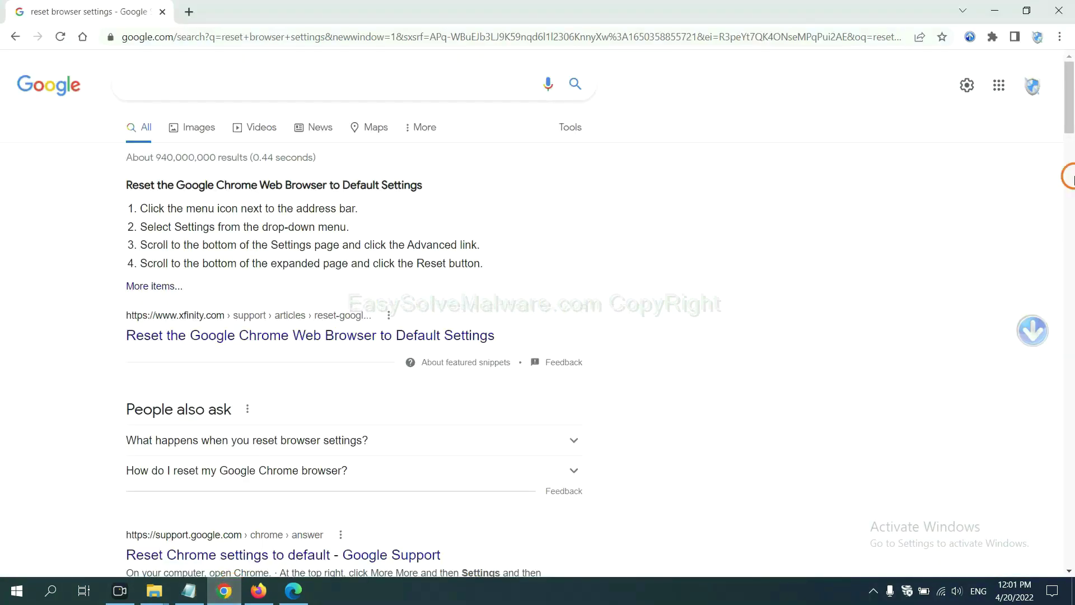
pyautogui.click(1059, 38)
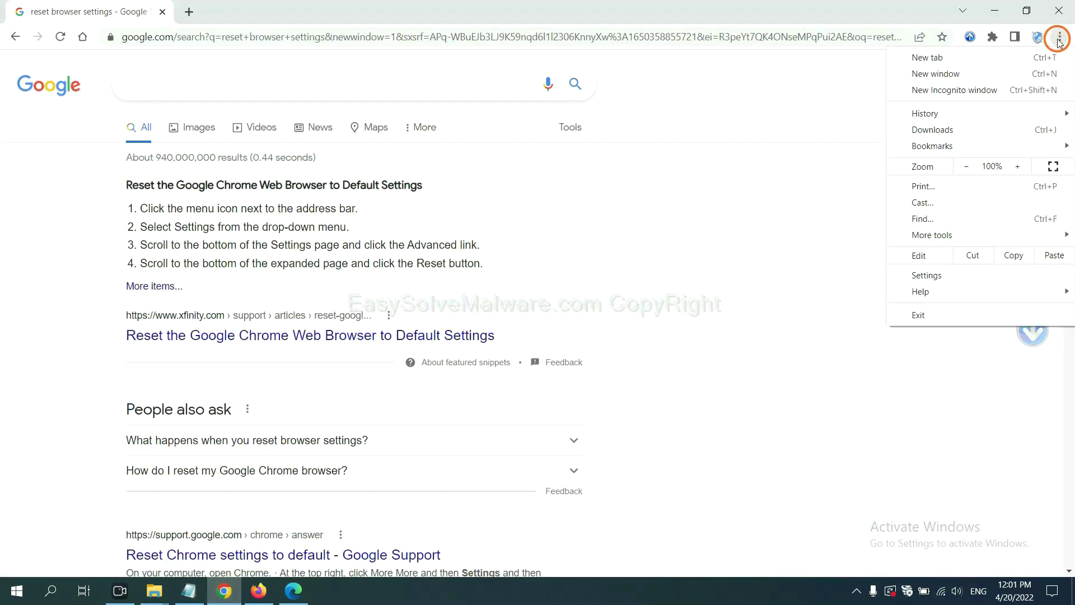
pyautogui.moveTo(964, 235)
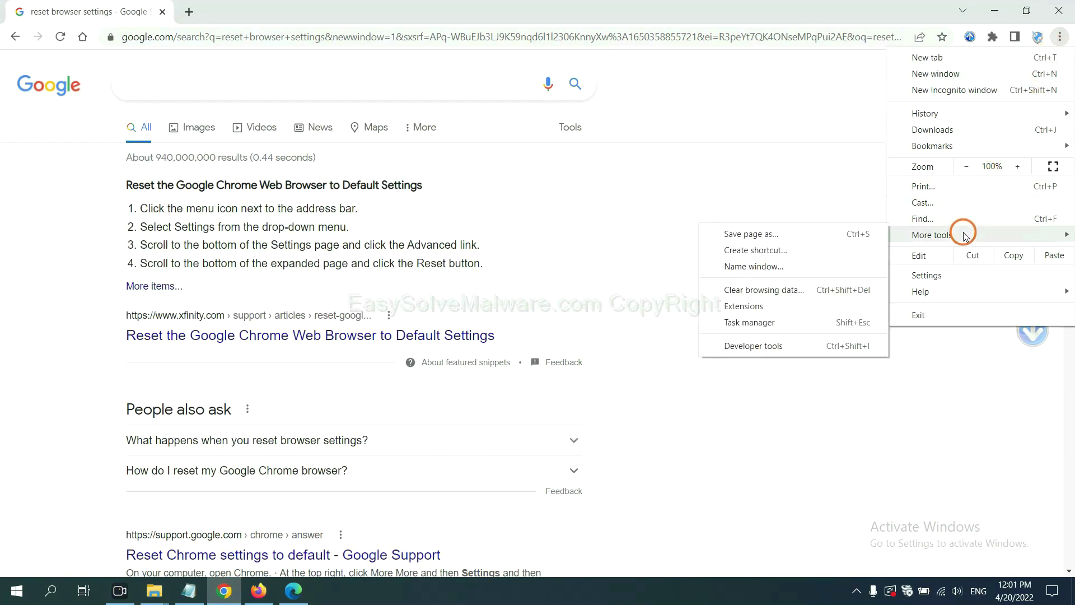
pyautogui.click(792, 305)
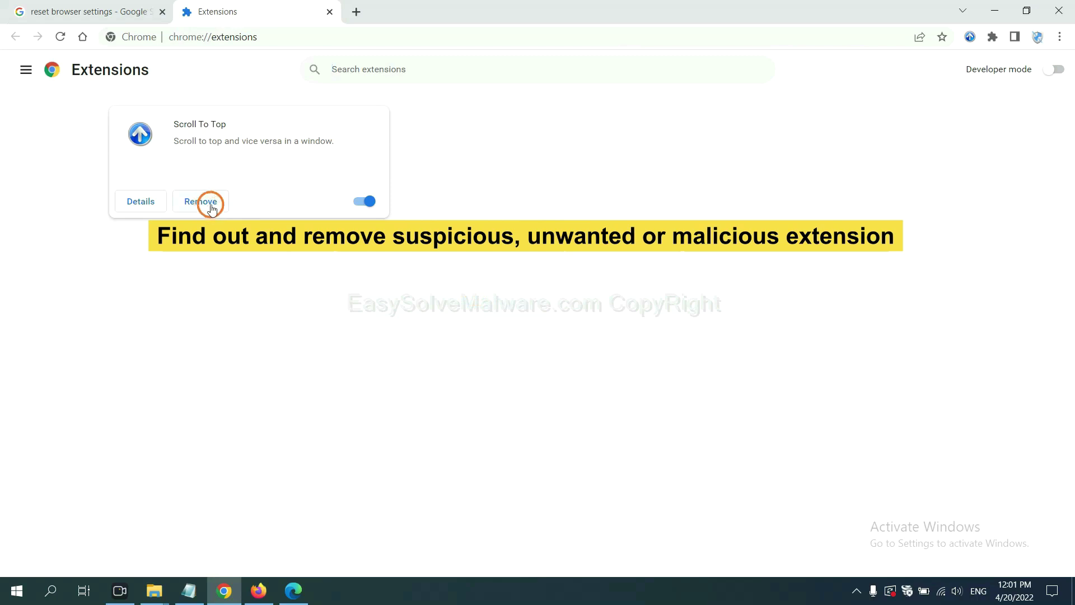
# Step: Open Firefox's Add-ons Manager and show the removal options for GIPHY for Firefox
pyautogui.click(257, 589)
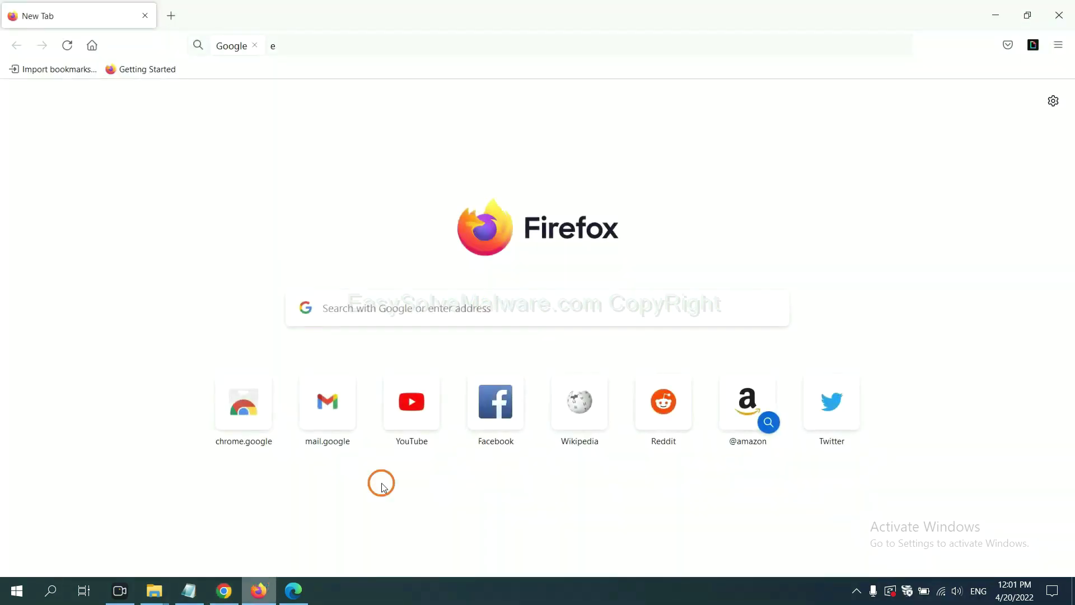
pyautogui.click(1062, 46)
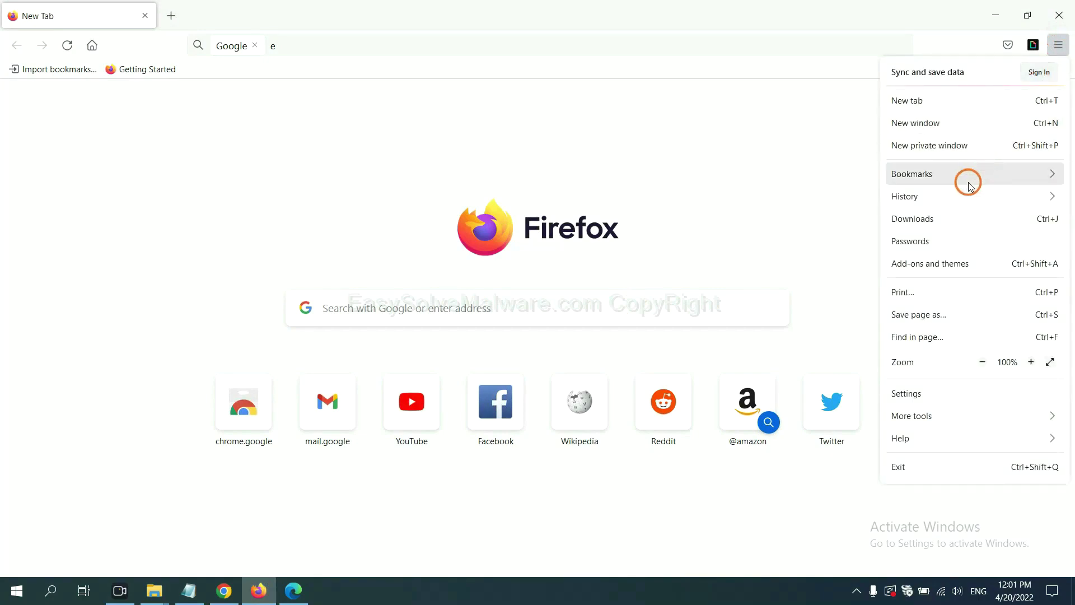
pyautogui.click(942, 269)
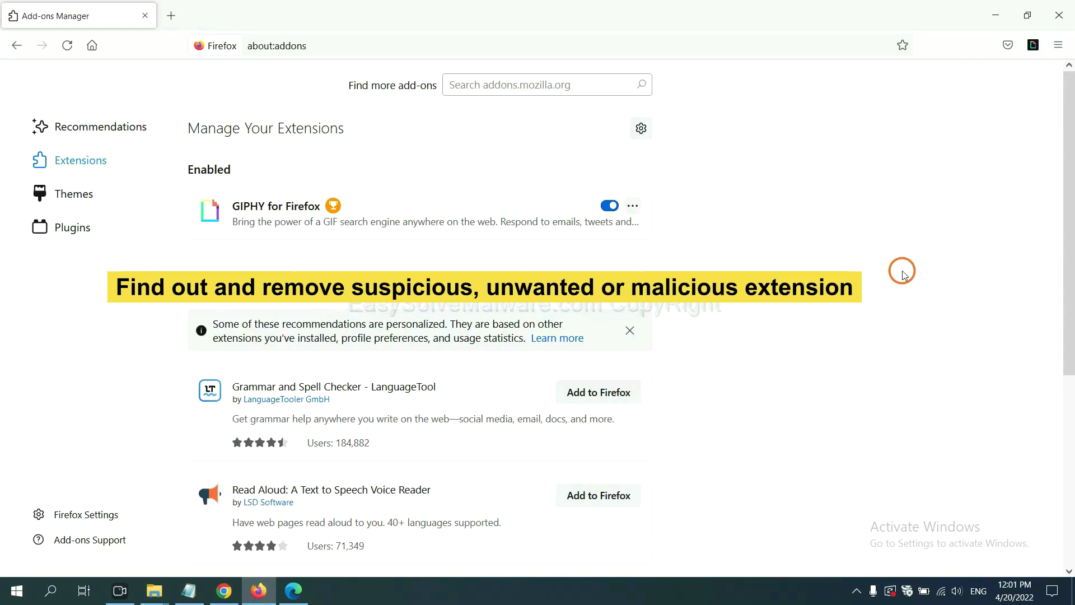
pyautogui.click(632, 207)
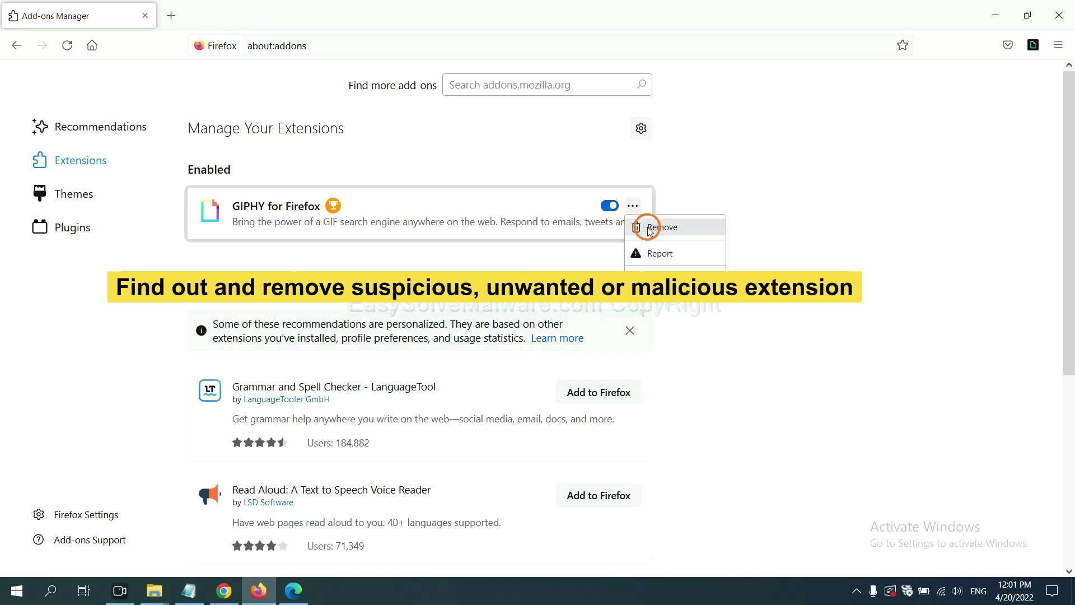
pyautogui.click(292, 593)
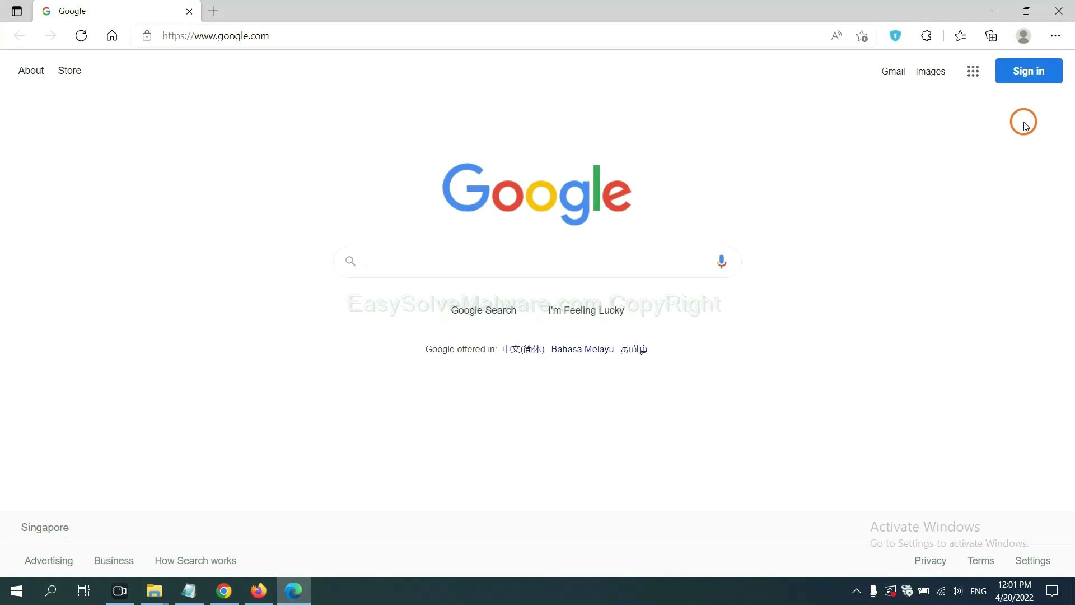
# Step: Remove the ArcVpn Free Fast VPN Proxy extension via Edge's Manage extensions page, then minimise Edge
pyautogui.click(1055, 36)
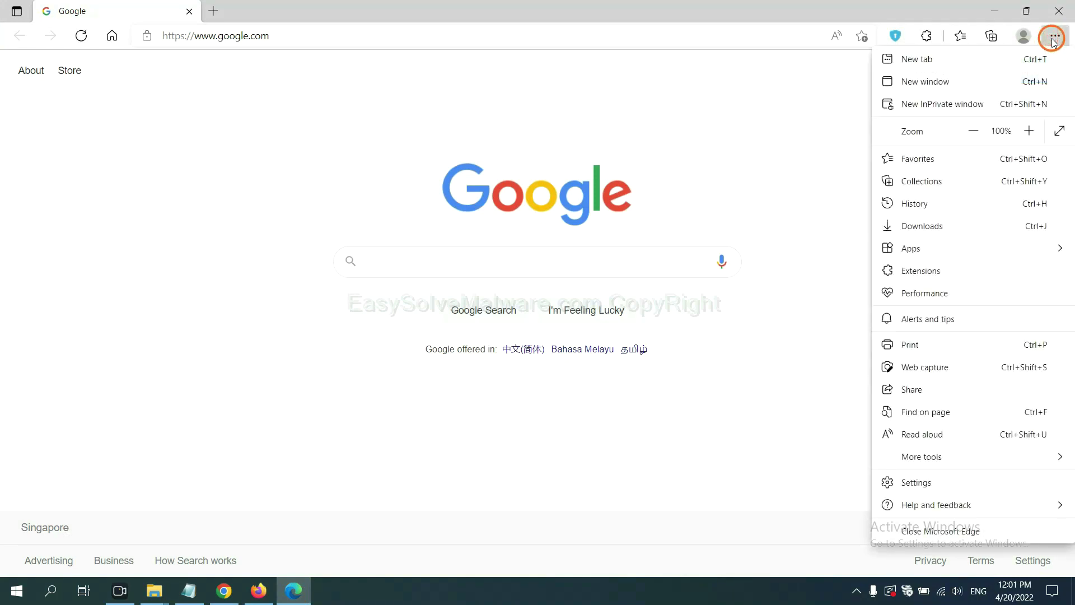
pyautogui.rightClick(925, 271)
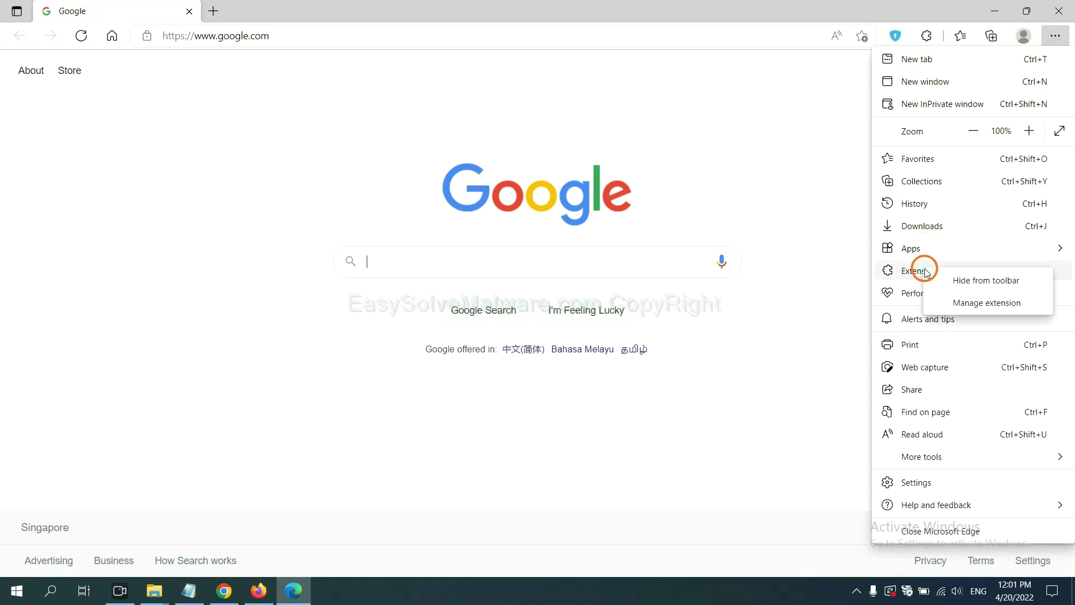
pyautogui.click(965, 303)
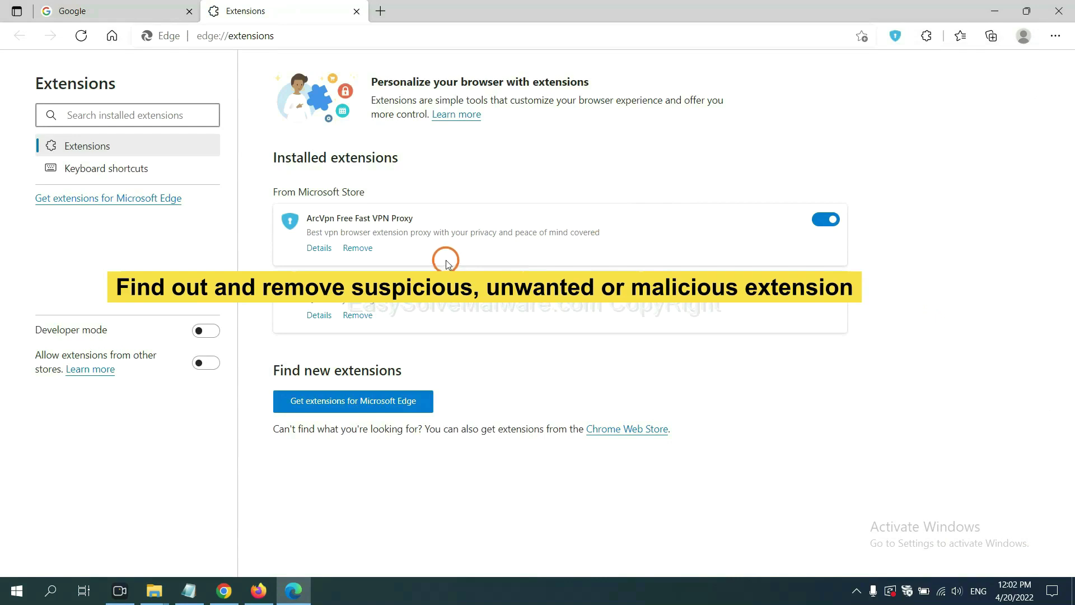
pyautogui.click(369, 252)
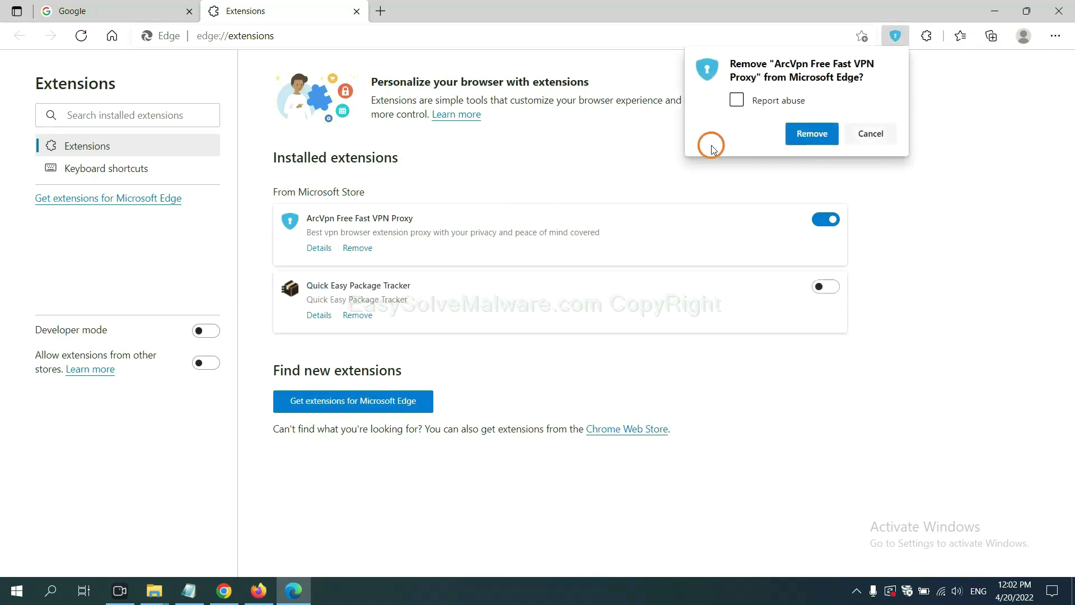
pyautogui.click(801, 136)
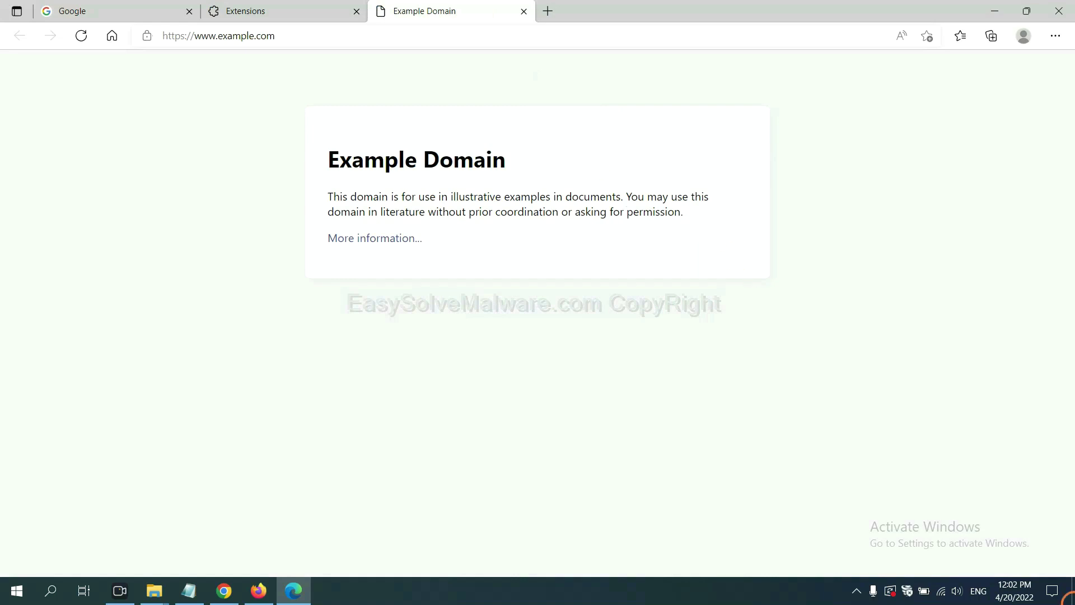
pyautogui.click(1070, 594)
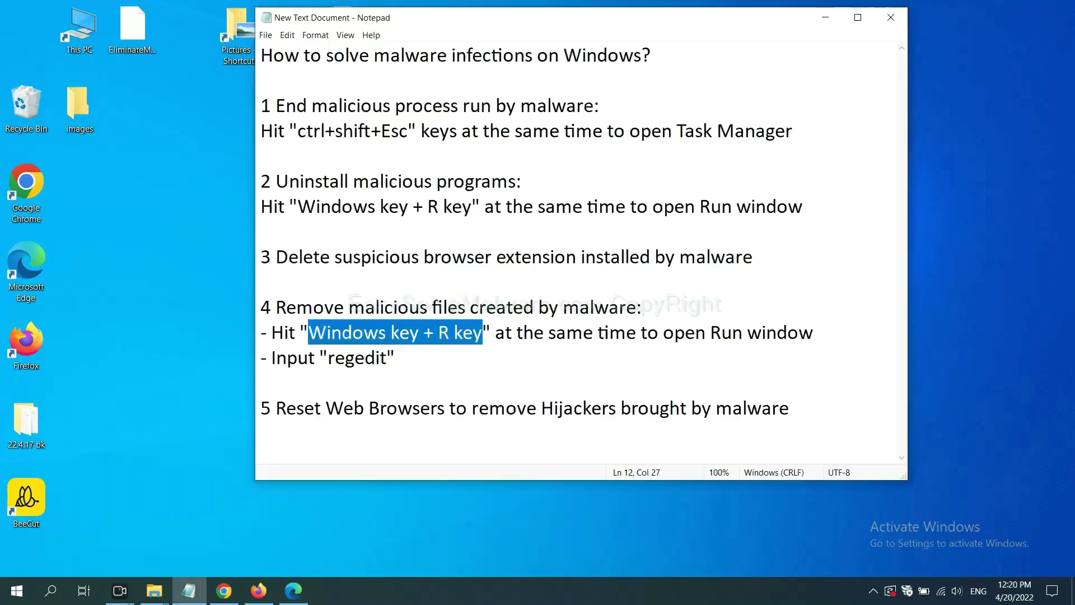
# Step: Following step 4 of the notes, run 'regedit' from the Run dialog to open Registry Editor
pyautogui.click(730, 333)
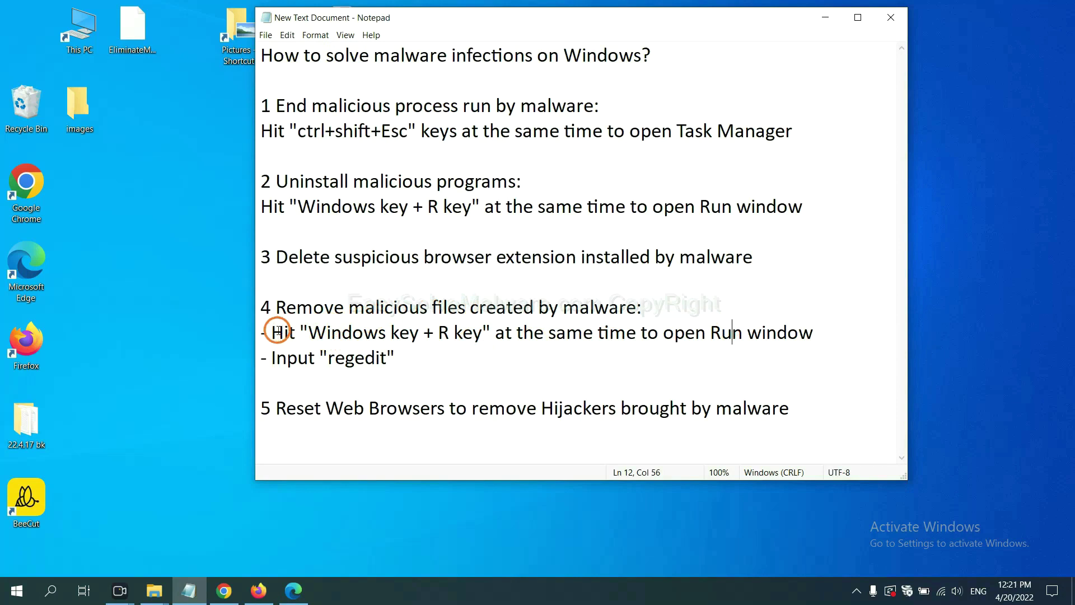
pyautogui.moveTo(277, 330); pyautogui.dragTo(619, 344)
pyautogui.click(625, 335)
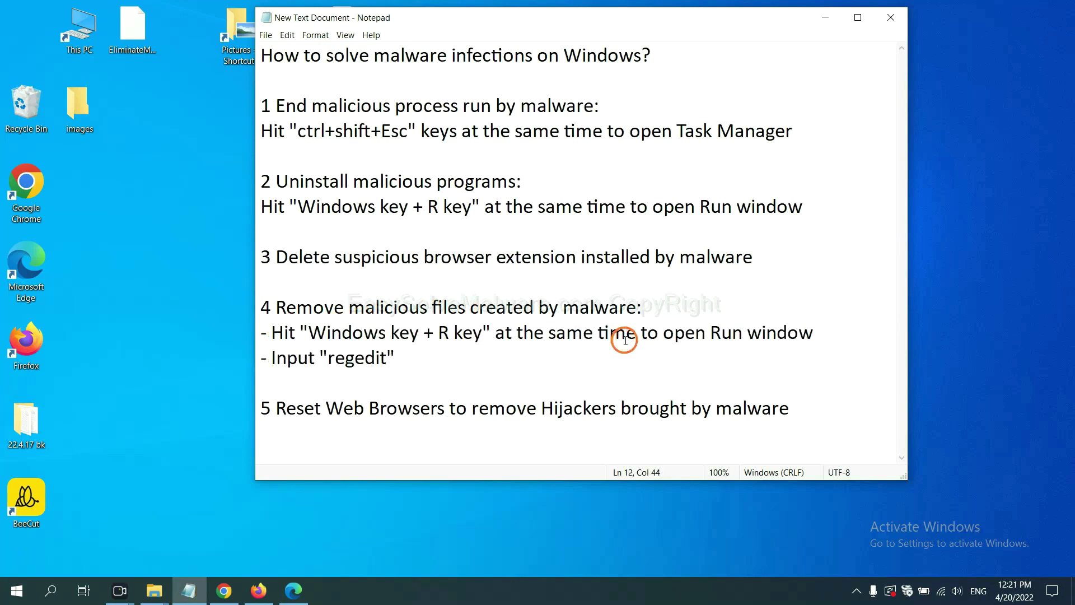
pyautogui.press('super+r')
pyautogui.moveTo(203, 428); pyautogui.dragTo(854, 224)
pyautogui.click(791, 292)
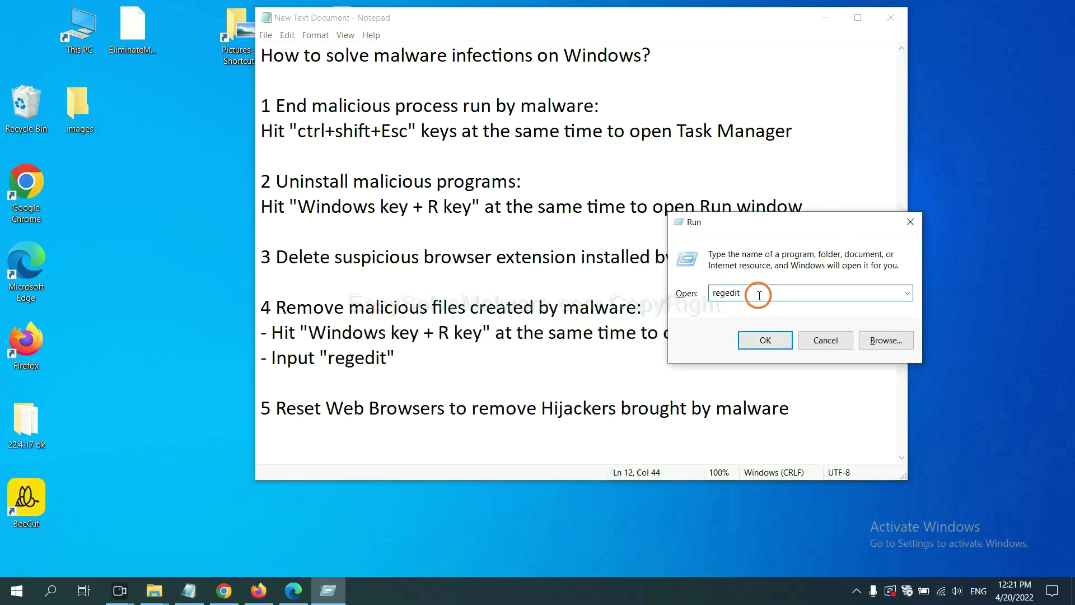
pyautogui.click(763, 339)
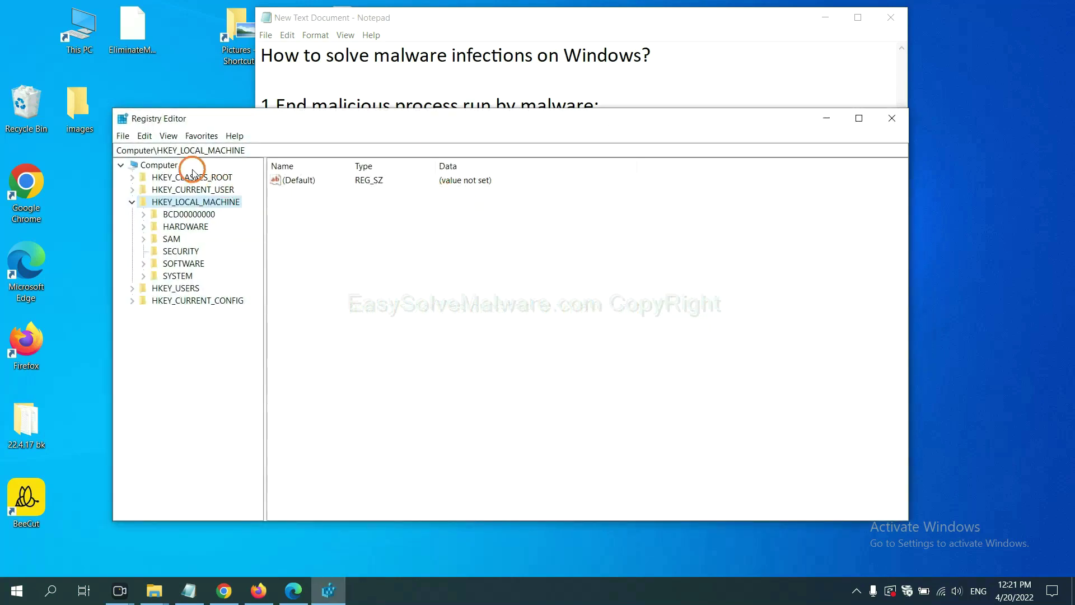
# Step: Use Edit > Find to search the registry for 'beecut', reaching the BeeCut.exe value
pyautogui.click(145, 136)
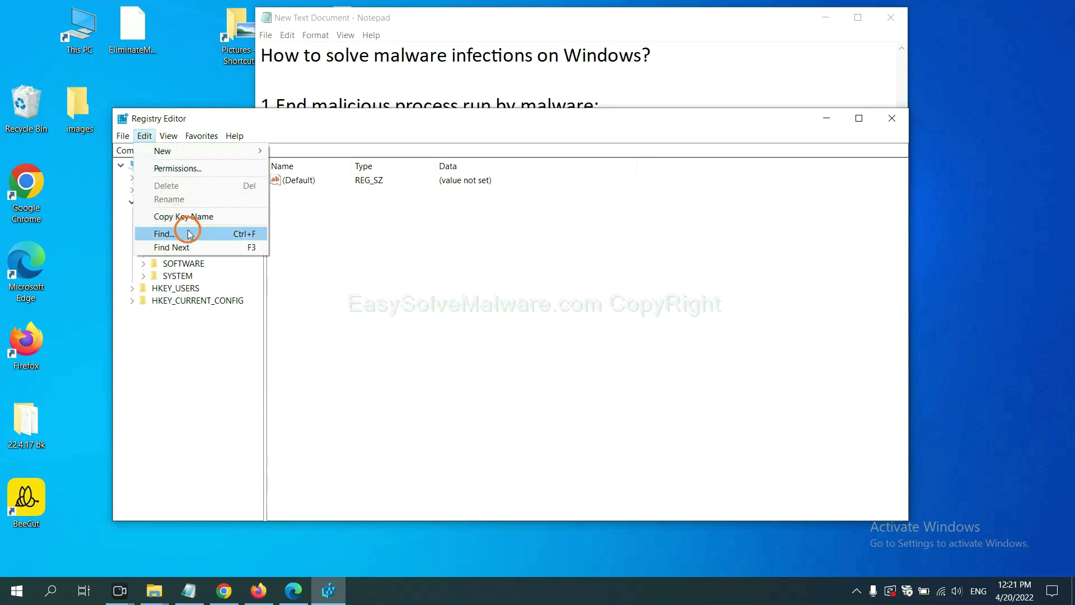
pyautogui.click(190, 234)
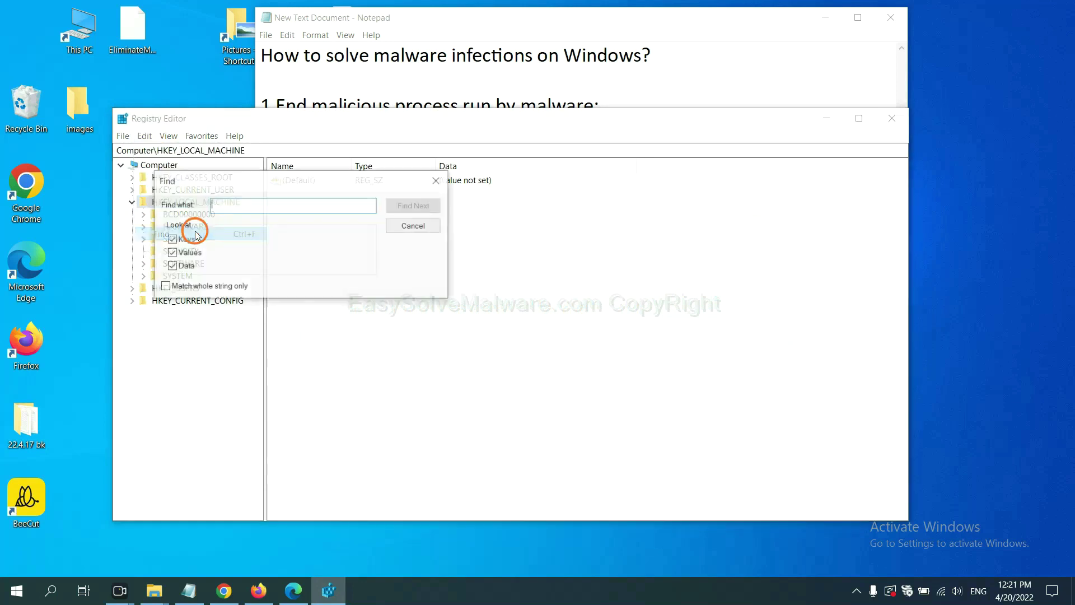
pyautogui.moveTo(347, 187); pyautogui.dragTo(452, 213)
pyautogui.click(388, 232)
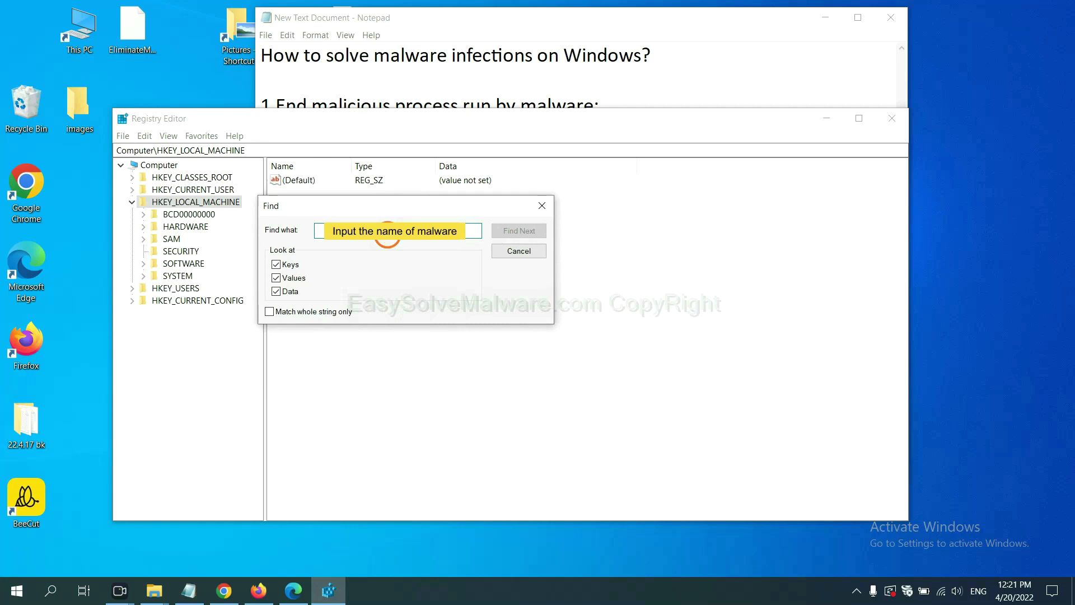
pyautogui.write('beecut')
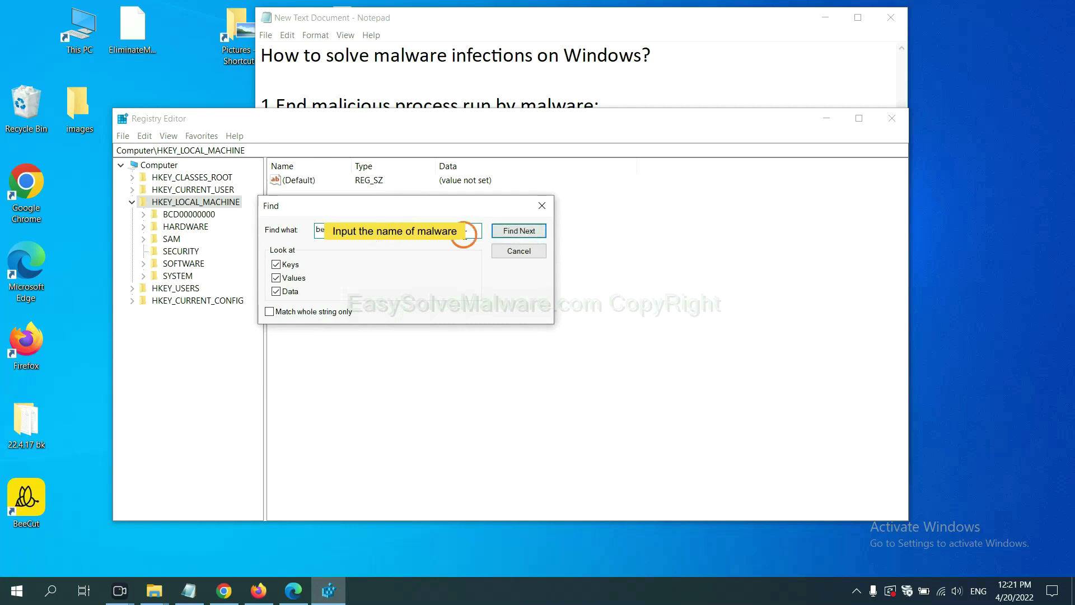
pyautogui.click(518, 232)
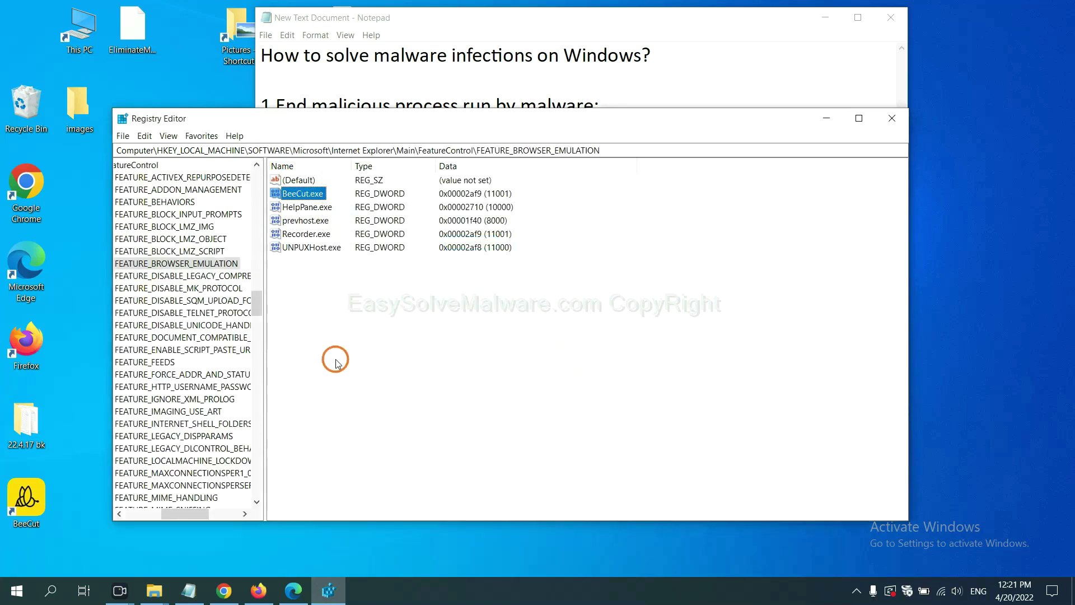
pyautogui.moveTo(181, 515); pyautogui.dragTo(175, 511)
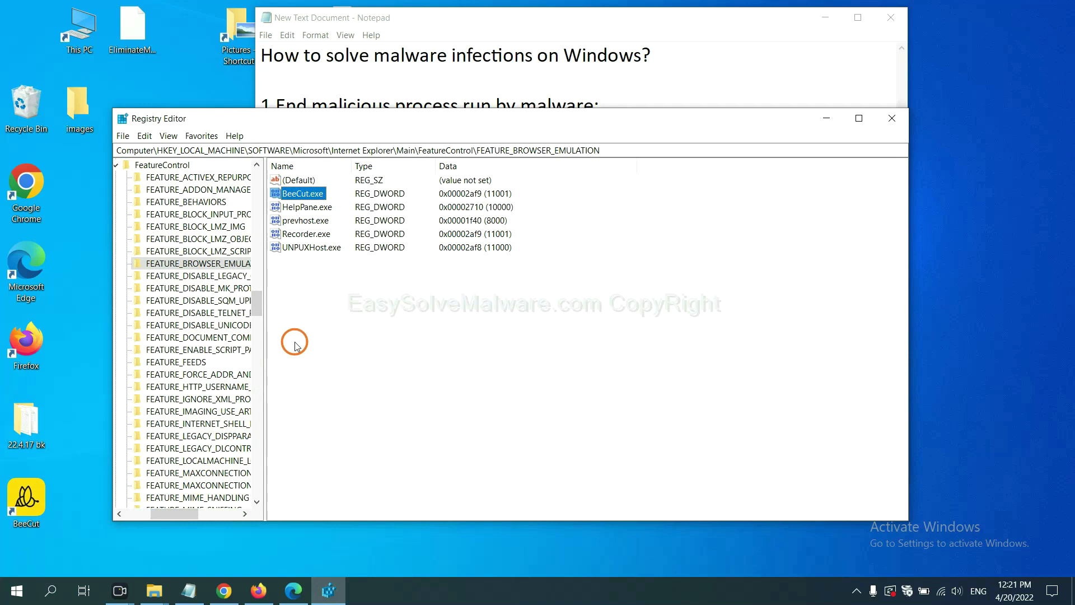
pyautogui.rightClick(219, 266)
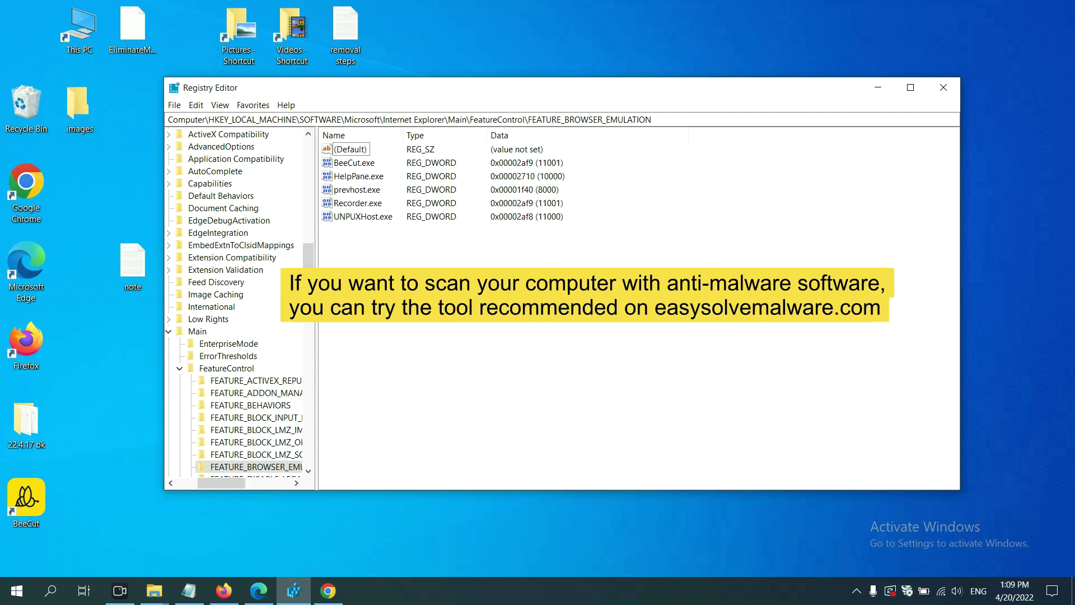
# Step: Bring up the EasySolveMalware.com guide in Chrome and scroll its Quick Menu to step 5, resetting browsers
pyautogui.click(335, 595)
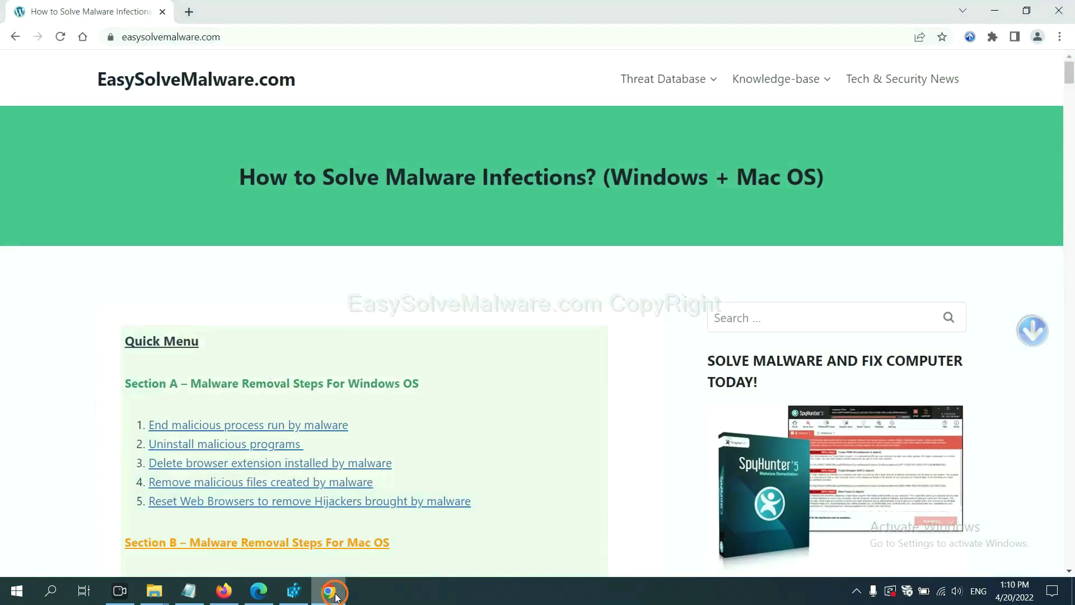
pyautogui.scroll(-1, 779, 384)
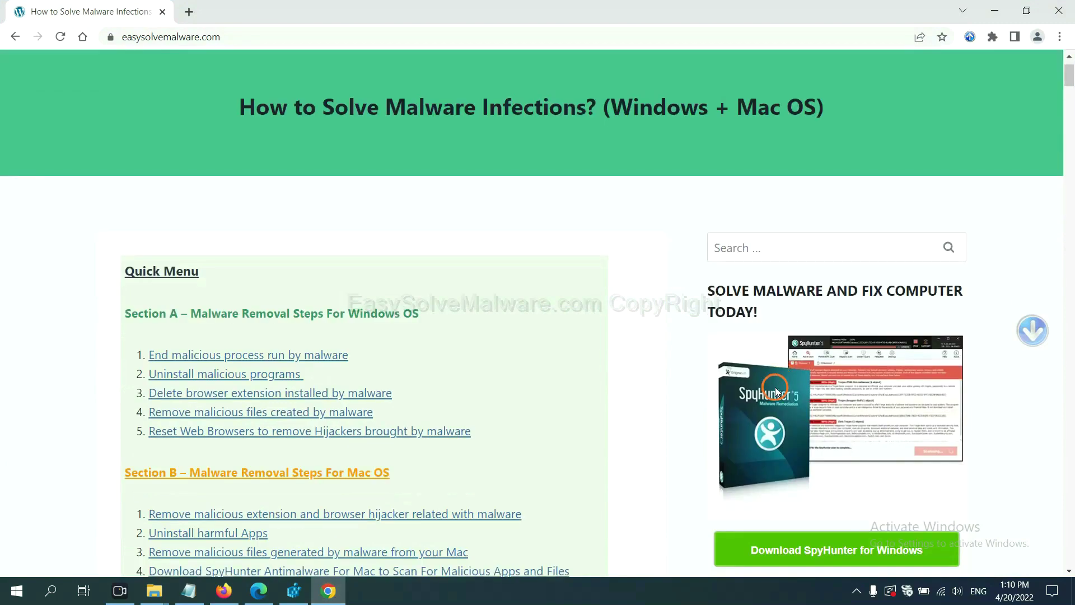
pyautogui.scroll(1, 775, 389)
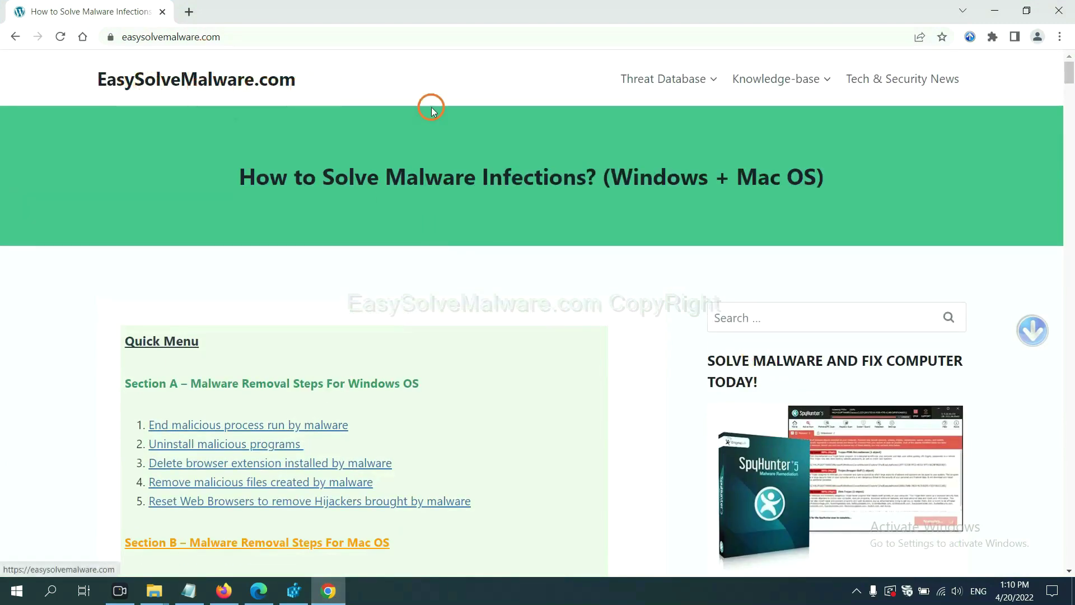
pyautogui.scroll(-3, 891, 412)
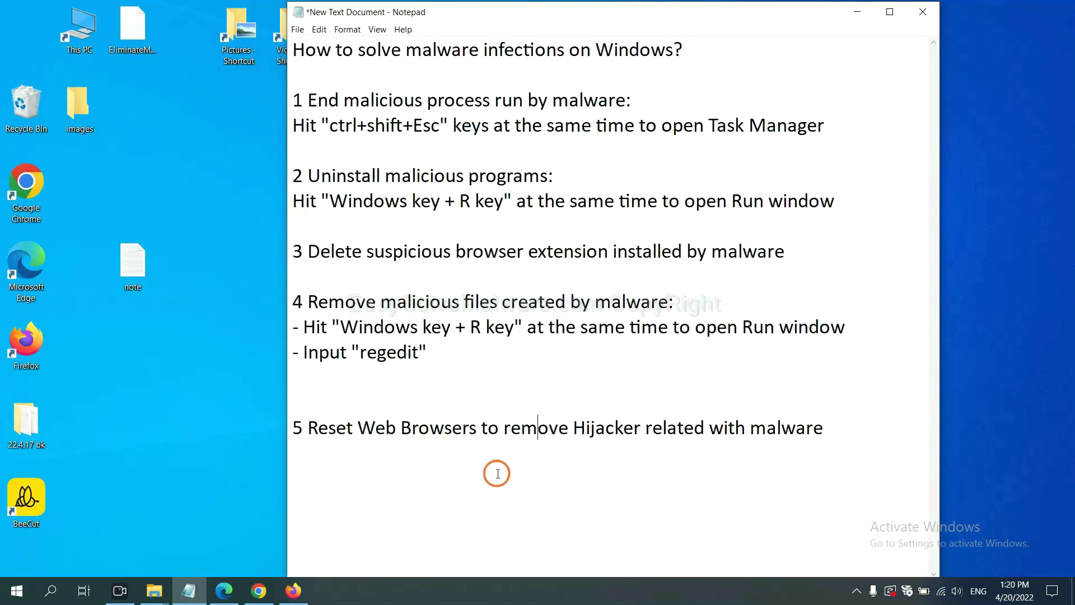
pyautogui.click(258, 591)
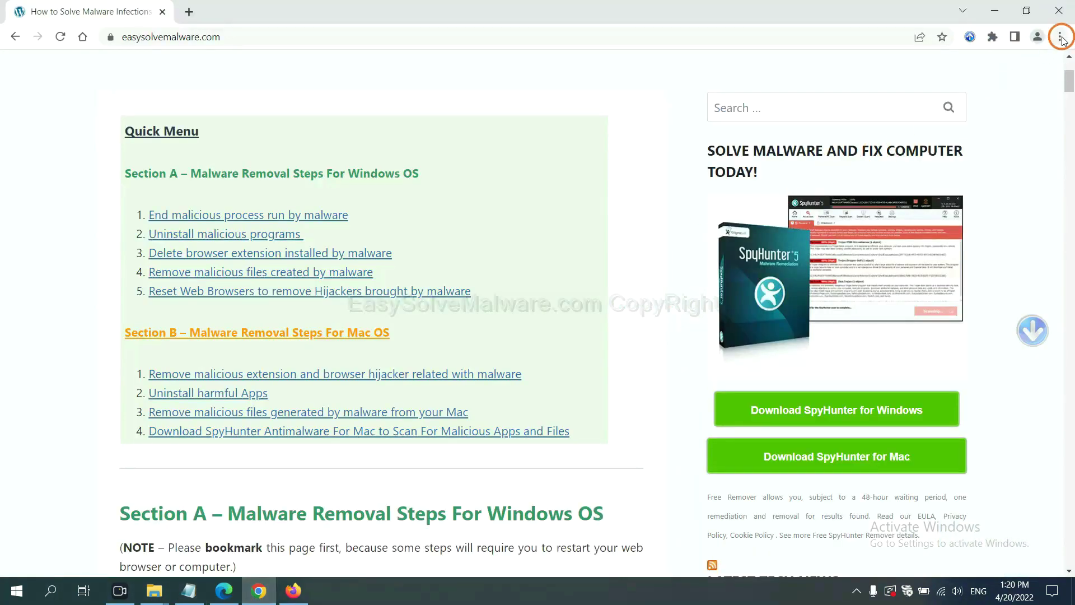
# Step: Search Chrome's settings for 'reset' and choose Restore settings to their original defaults
pyautogui.click(1059, 38)
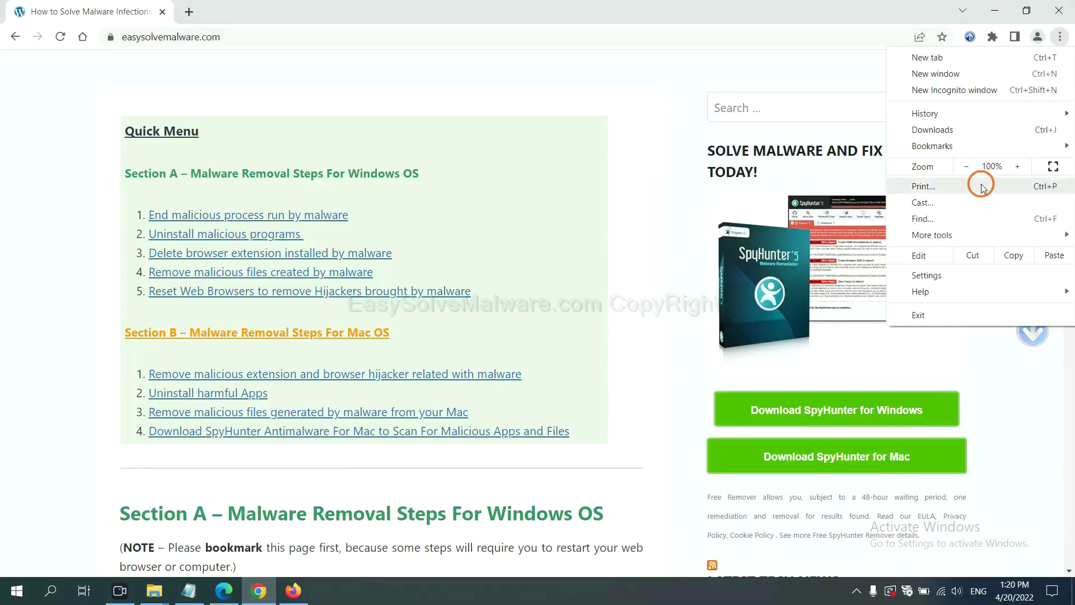
pyautogui.click(940, 274)
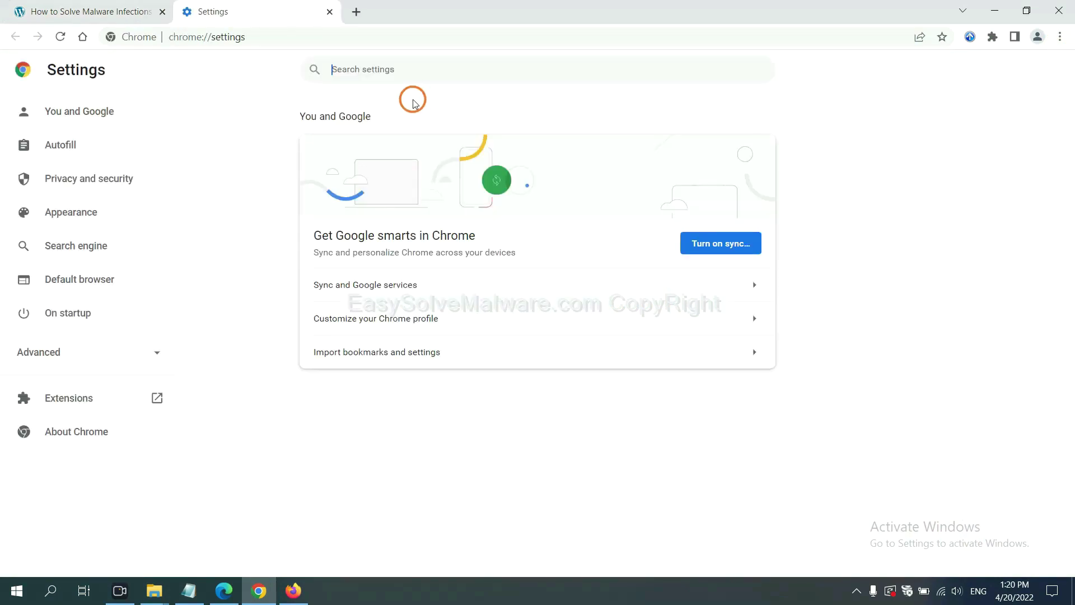
pyautogui.click(418, 79)
pyautogui.write('reset')
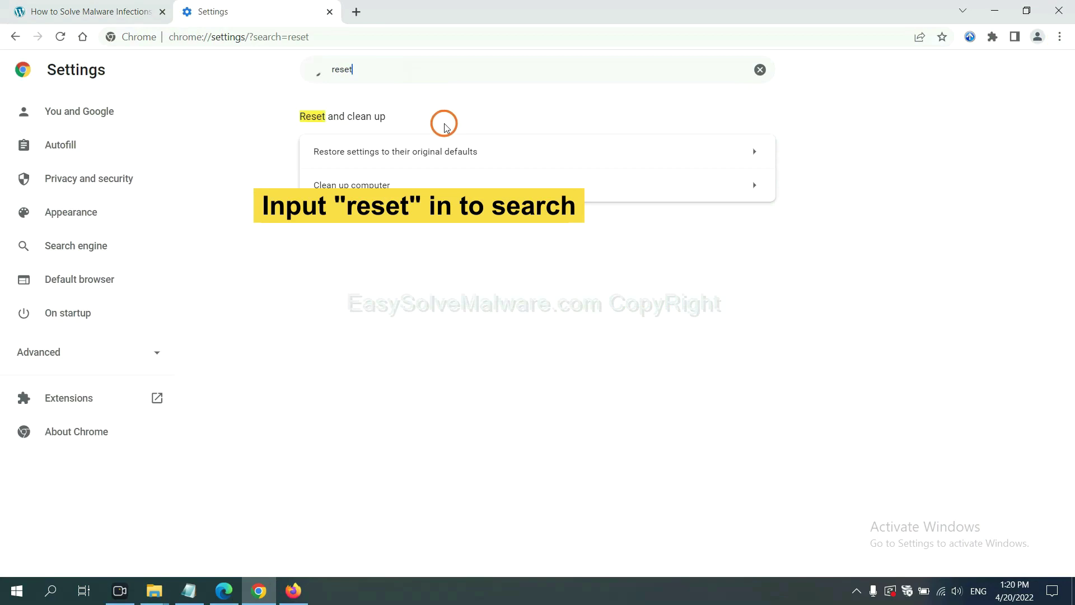
pyautogui.click(462, 152)
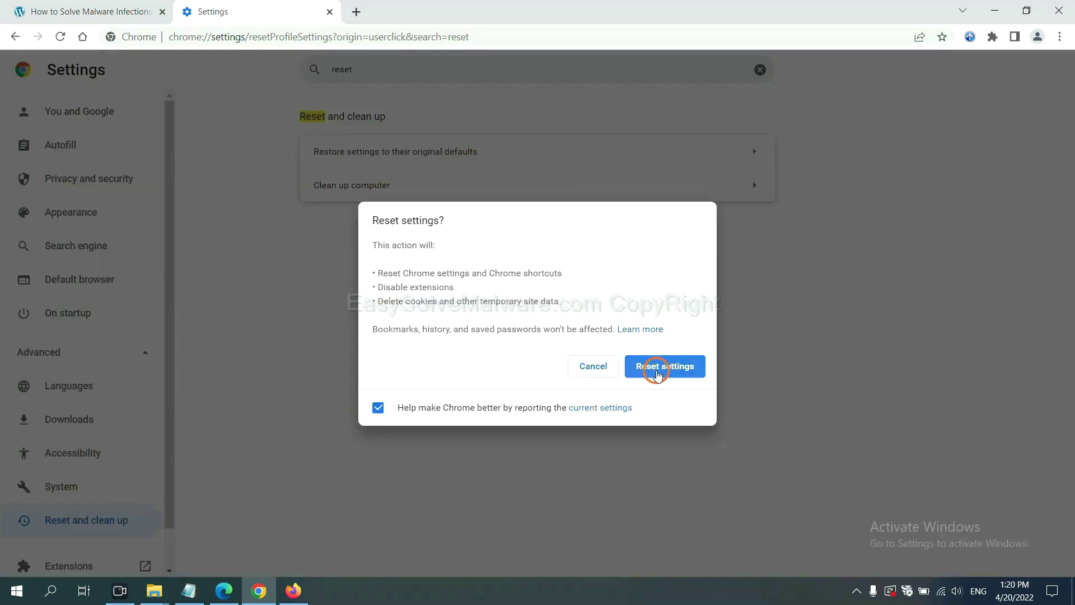
pyautogui.click(294, 588)
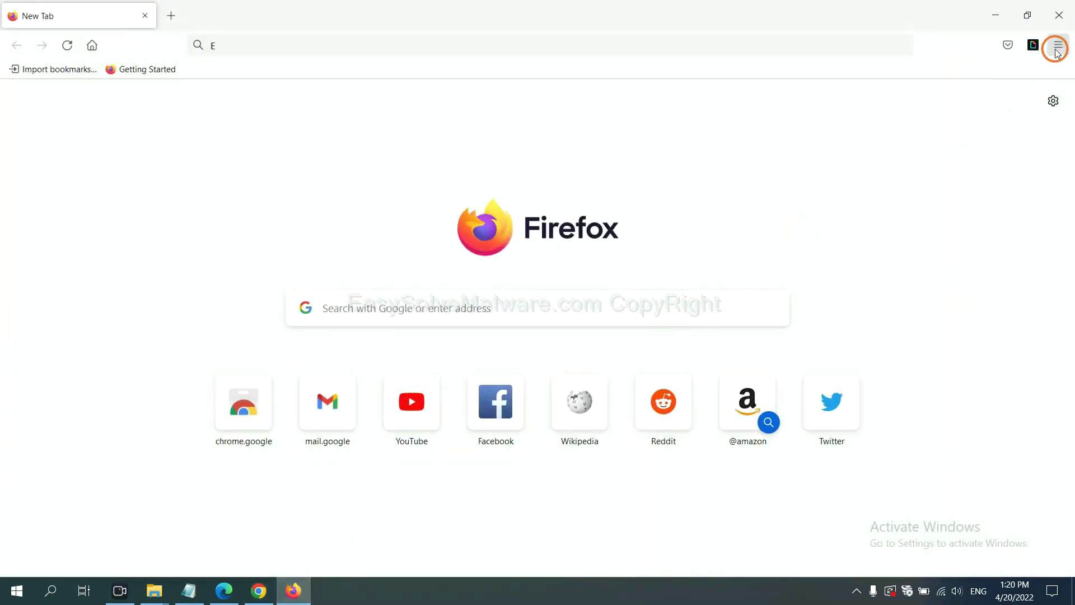
# Step: Refresh Firefox from its Troubleshooting Information page and confirm the Refresh Firefox prompt
pyautogui.click(1058, 47)
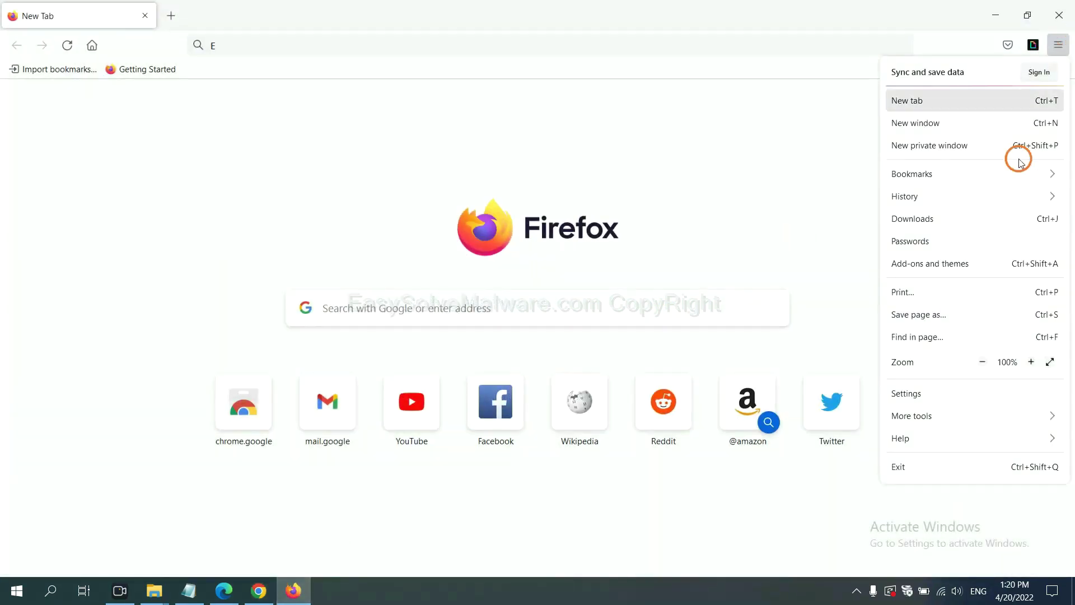
pyautogui.click(923, 436)
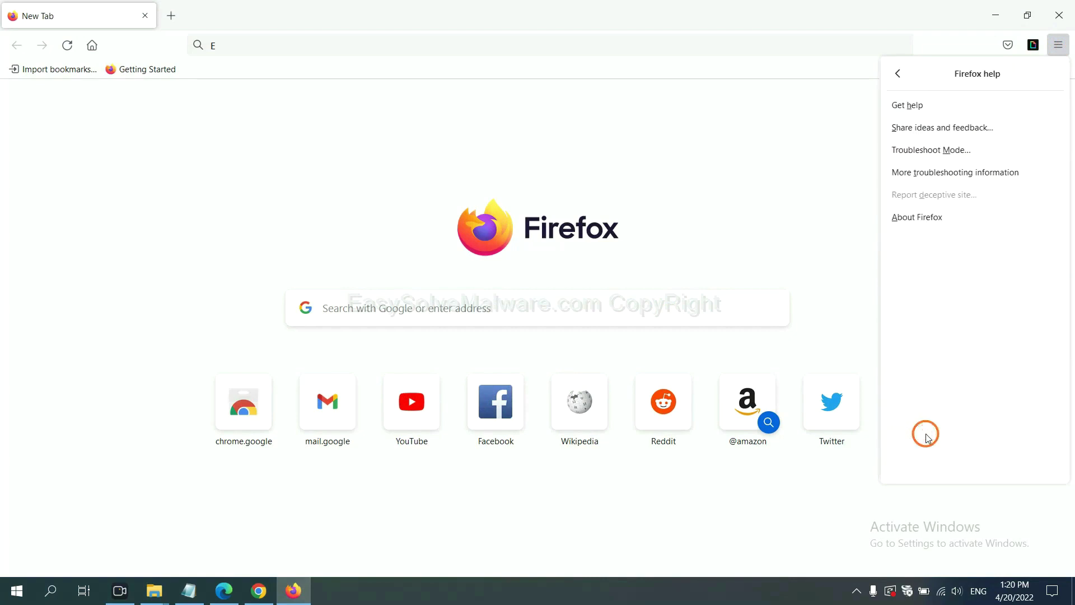
pyautogui.click(946, 175)
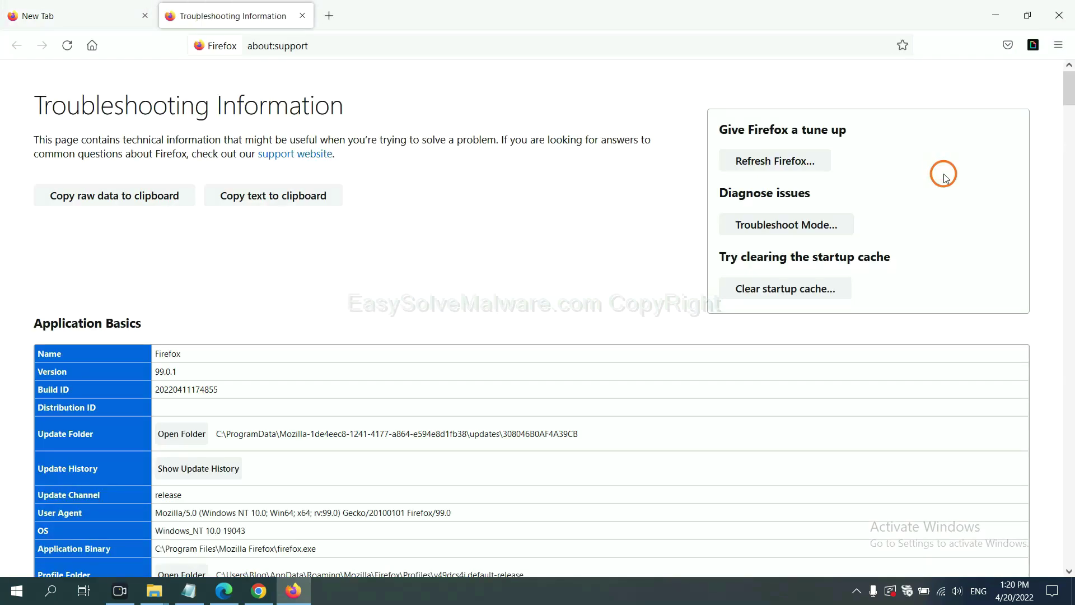
pyautogui.click(755, 164)
pyautogui.click(584, 168)
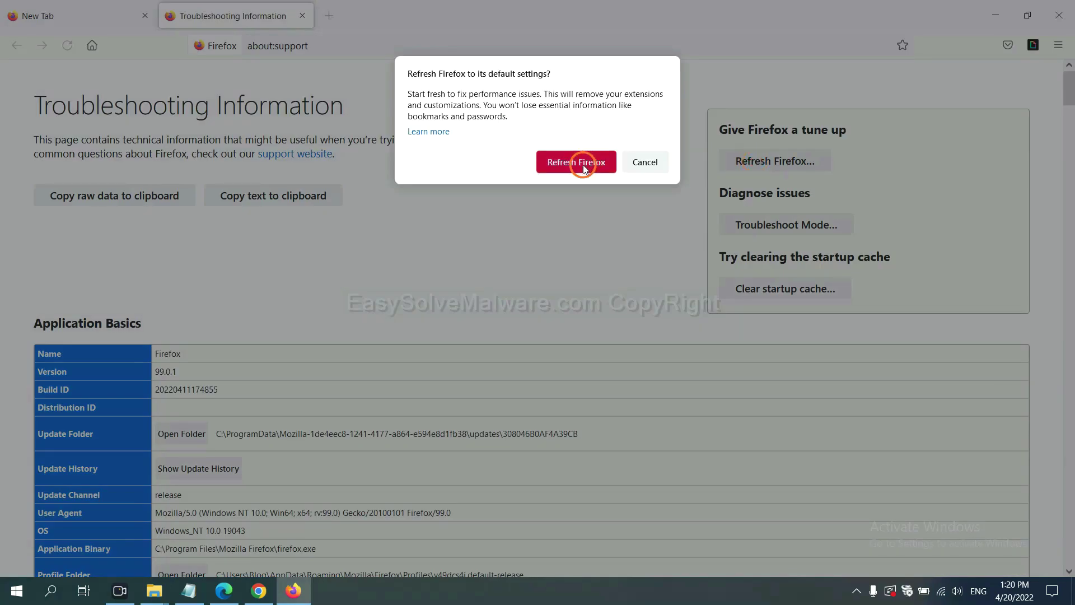
pyautogui.click(224, 594)
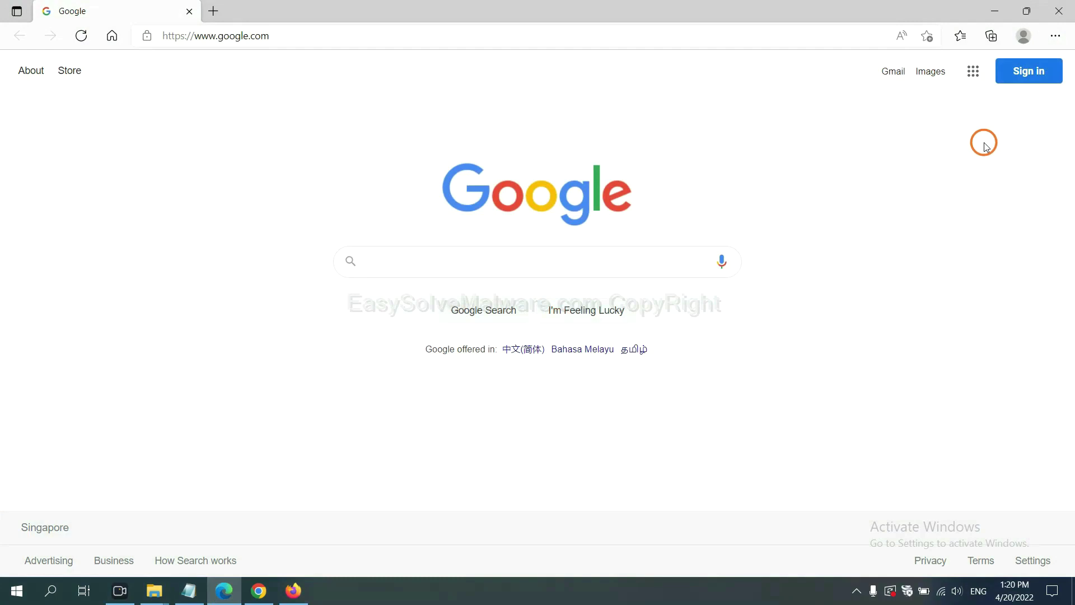
# Step: Search Edge's settings for 'reset' and choose Restore settings to their default values
pyautogui.click(1055, 36)
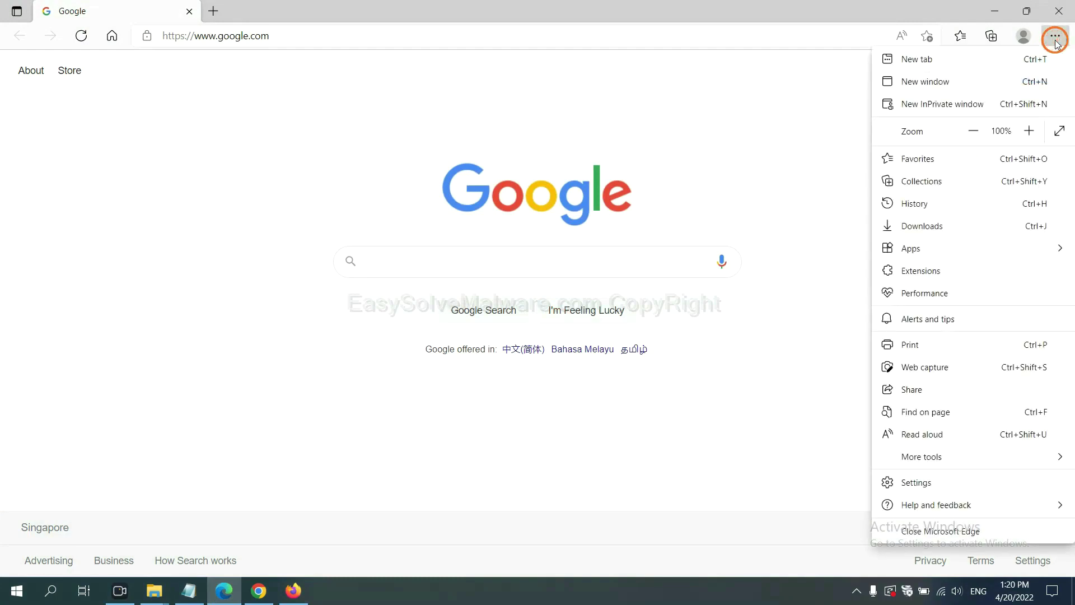
pyautogui.click(927, 482)
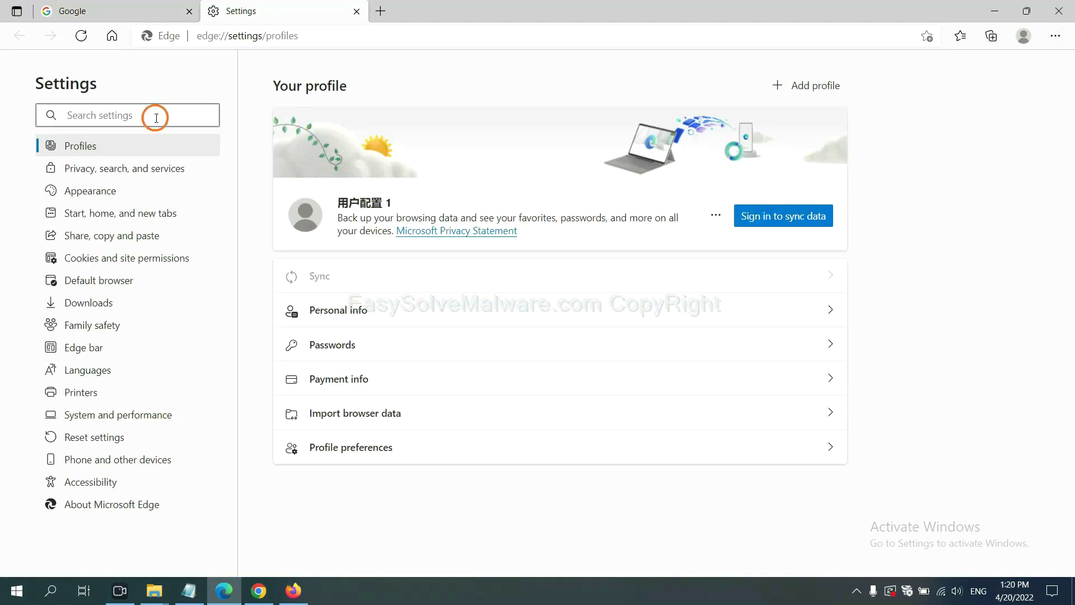
pyautogui.write('re')
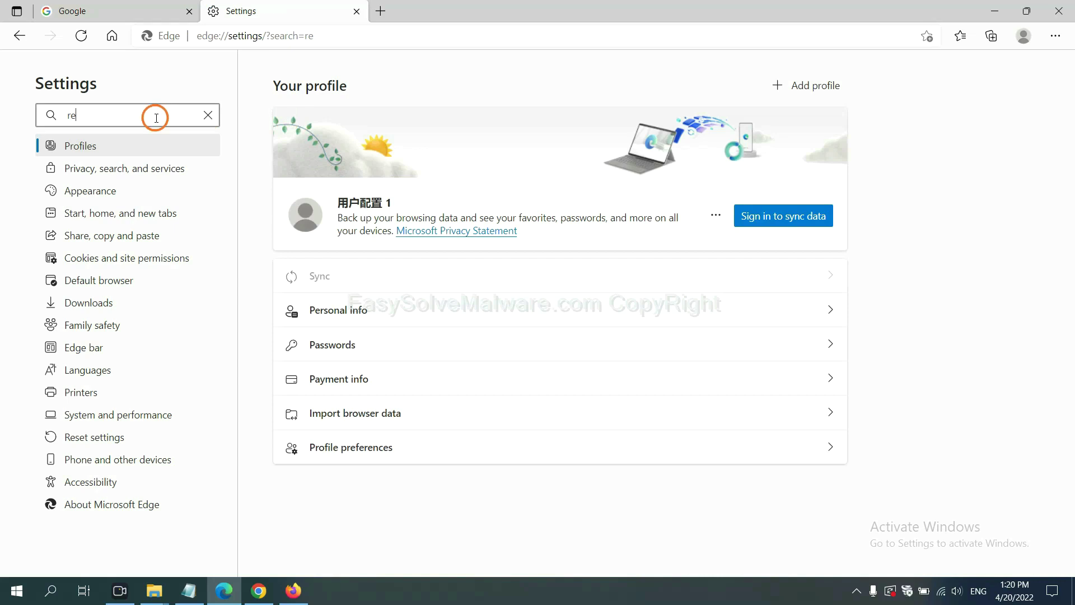
pyautogui.write('set')
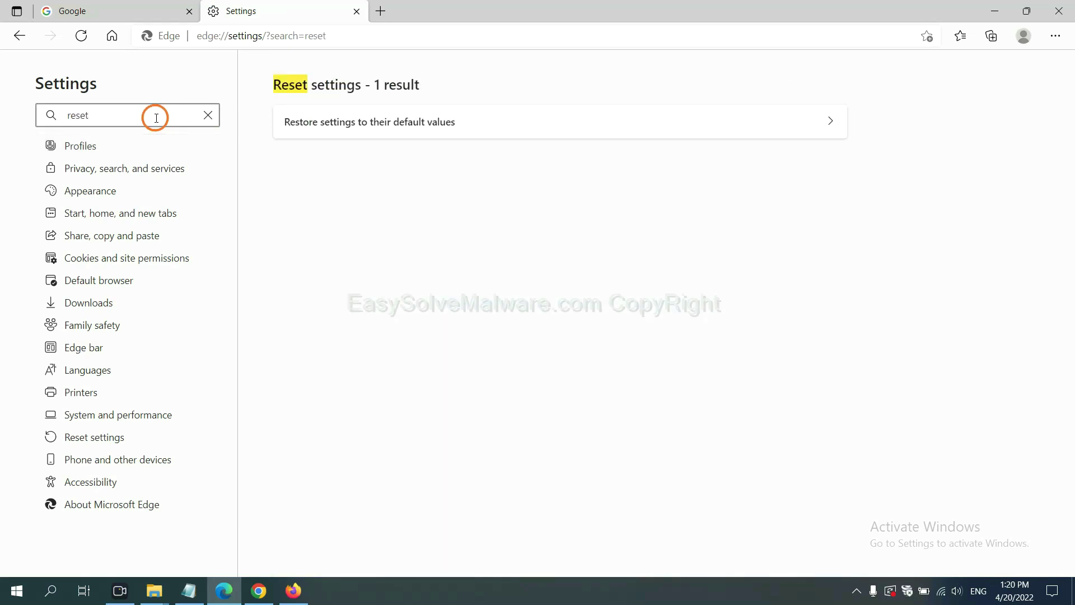
pyautogui.click(377, 117)
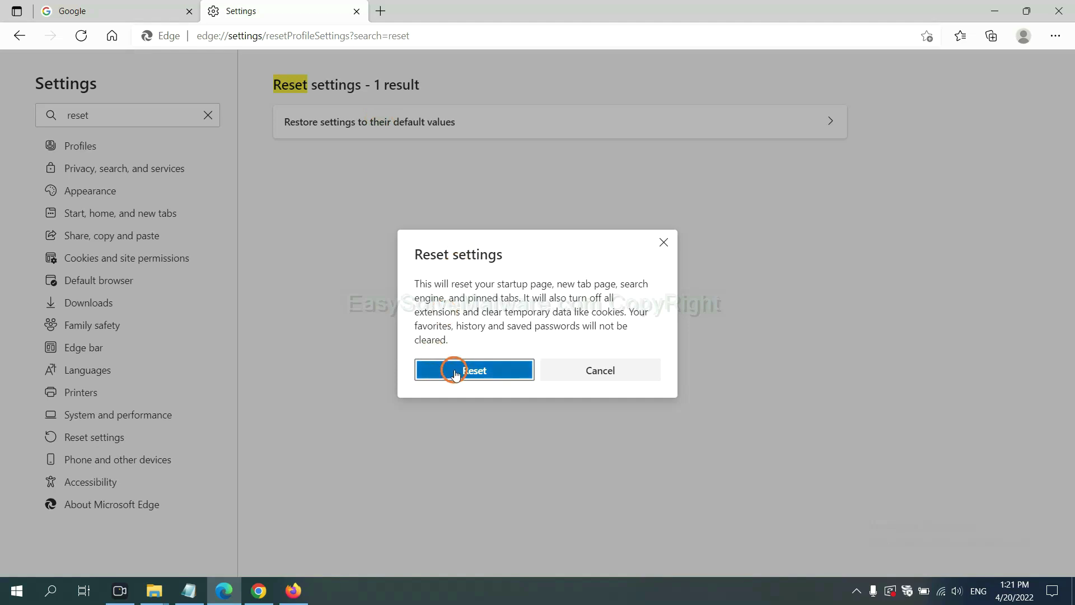